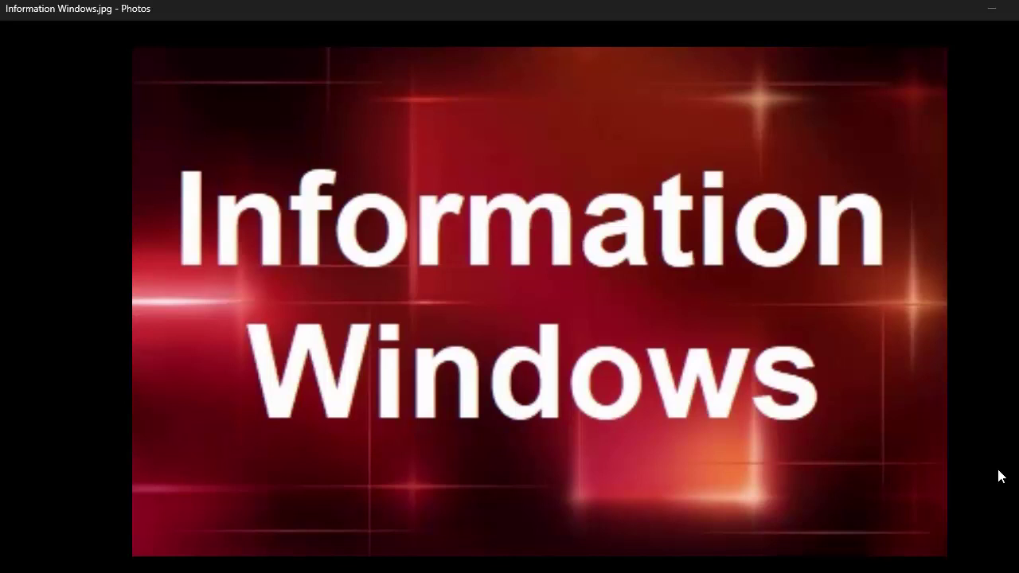
Step: Switch from the Photos title image to the browser showing MicroStrategy's MicroRooster folder
{"action": "key", "text": "alt+Tab"}
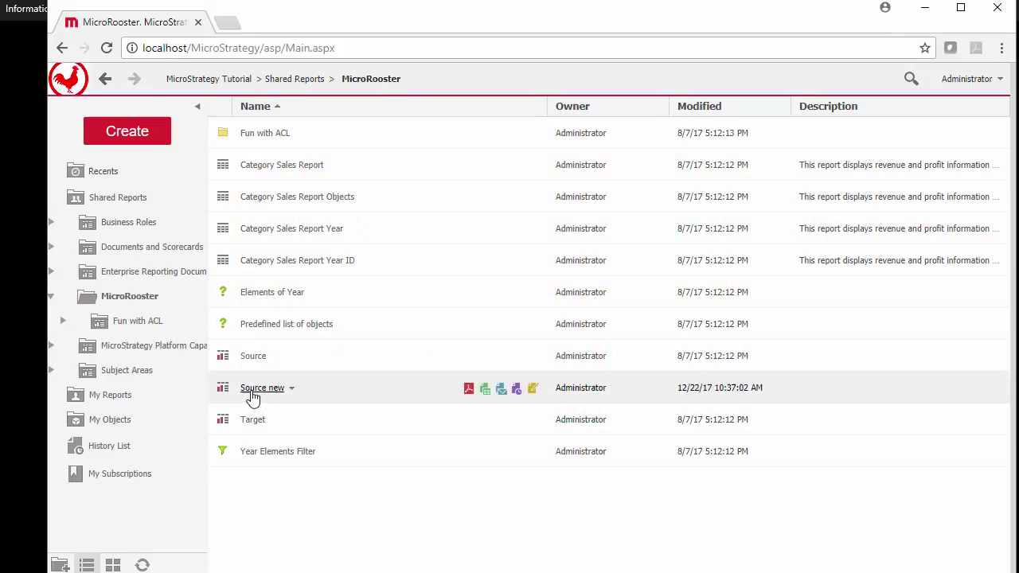
Step: Open the Source new document from the MicroRooster folder in edit mode
{"action": "right_click", "coordinate": [293, 392]}
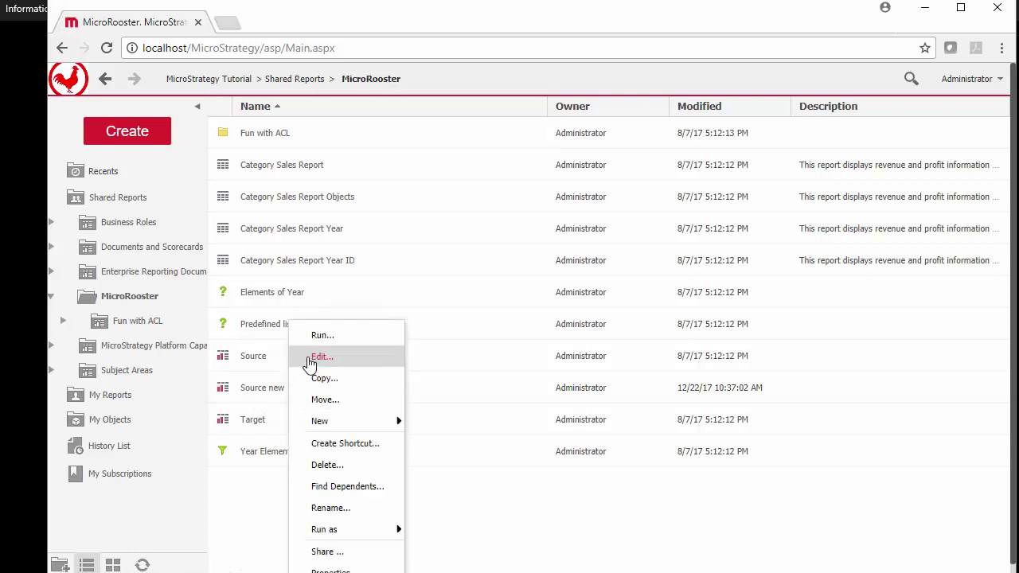
{"action": "left_click", "coordinate": [318, 357]}
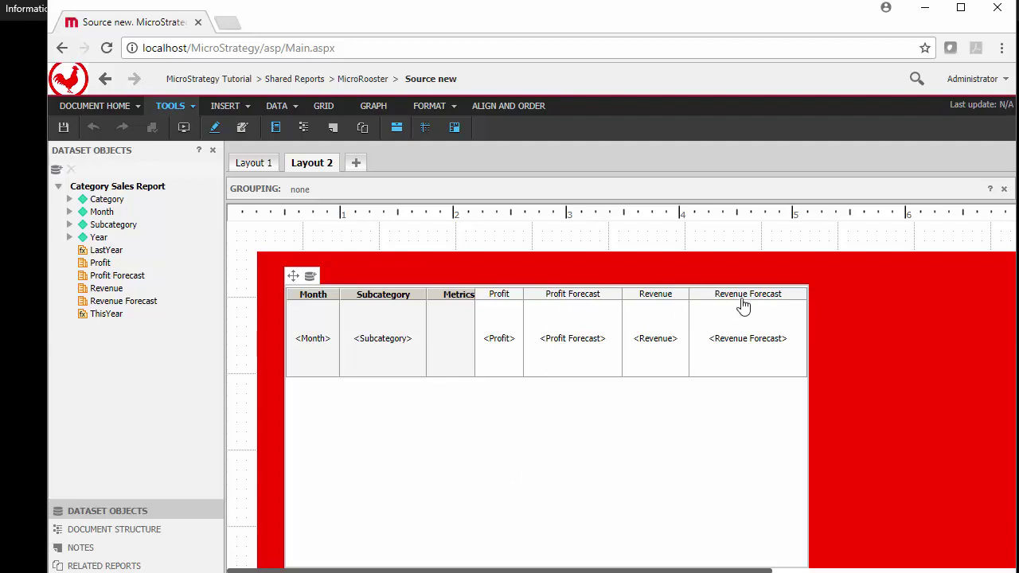
Step: Remove Profit Forecast and Revenue Forecast from the grid, then switch to Editable Mode
{"action": "right_click", "coordinate": [570, 300]}
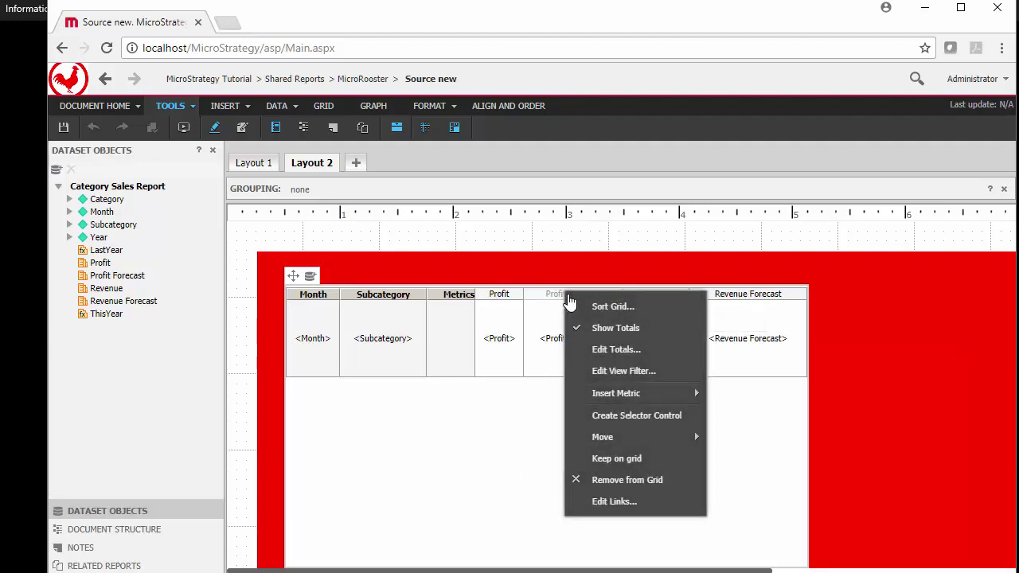
{"action": "left_click", "coordinate": [642, 487]}
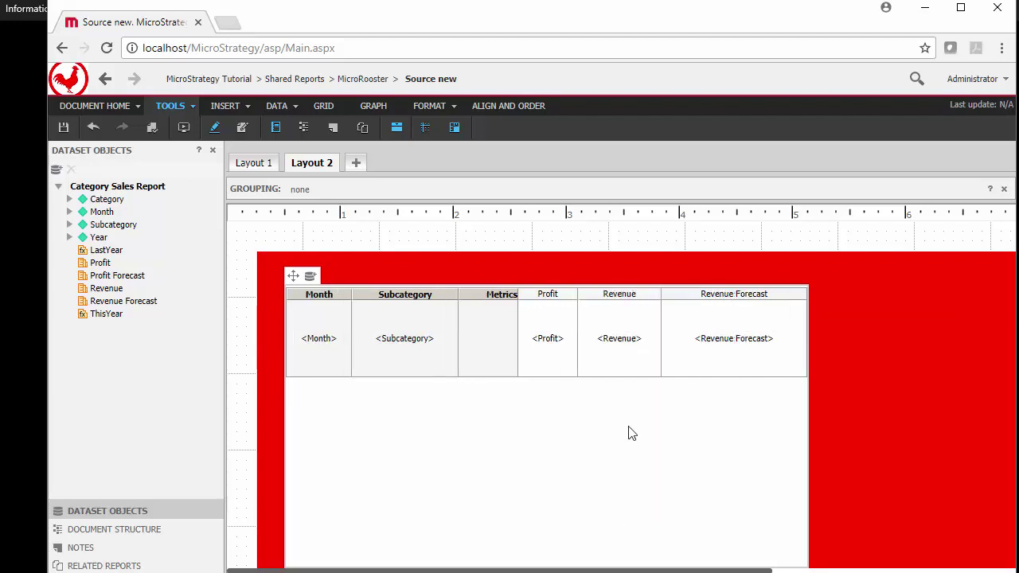
{"action": "right_click", "coordinate": [706, 296]}
{"action": "left_click", "coordinate": [739, 370]}
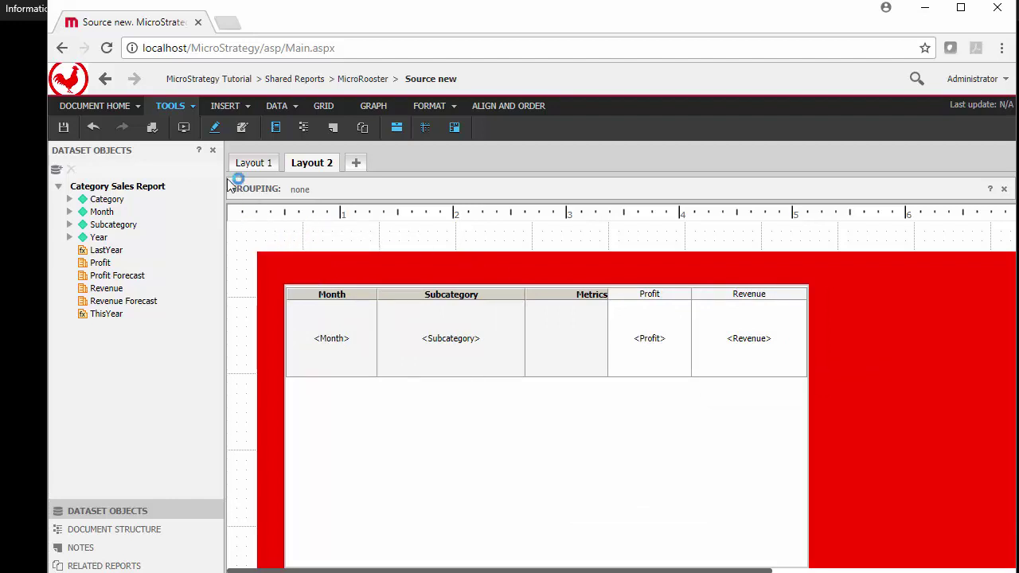
{"action": "left_click", "coordinate": [243, 131]}
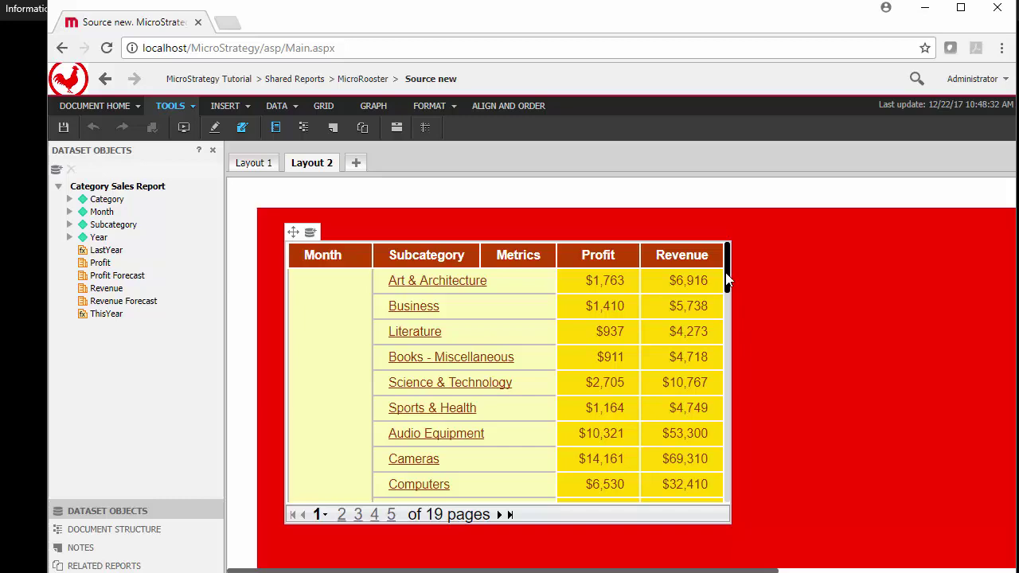
Step: Scroll through the Month, Subcategory, Profit and Revenue grid to review the data
{"action": "left_click_drag", "start_coordinate": [728, 278], "coordinate": [726, 330]}
{"action": "scroll", "coordinate": [726, 330], "scroll_direction": "down", "scroll_amount": 10}
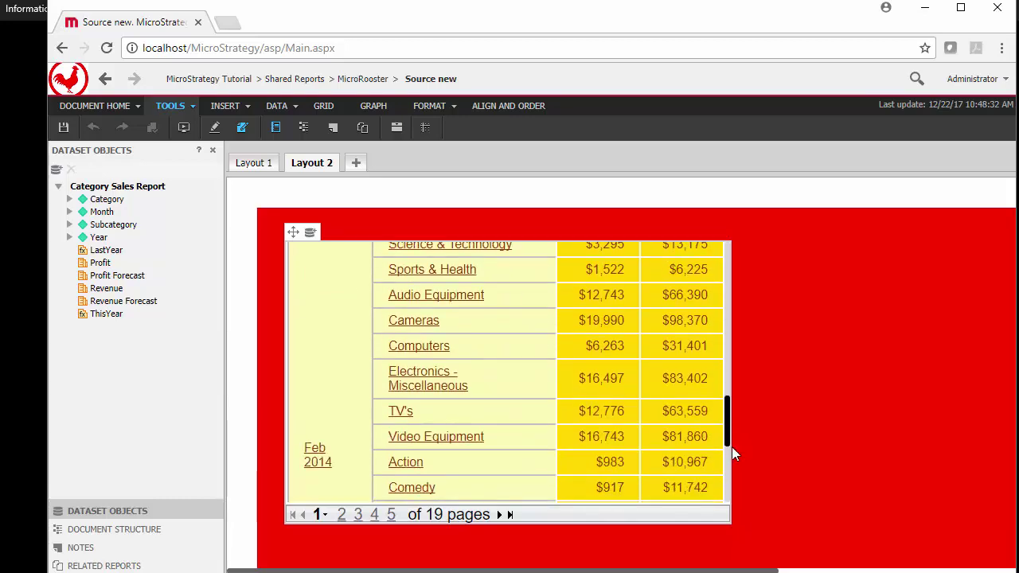
{"action": "scroll", "coordinate": [719, 307], "scroll_direction": "up", "scroll_amount": 6}
{"action": "scroll", "coordinate": [719, 306], "scroll_direction": "up", "scroll_amount": 5}
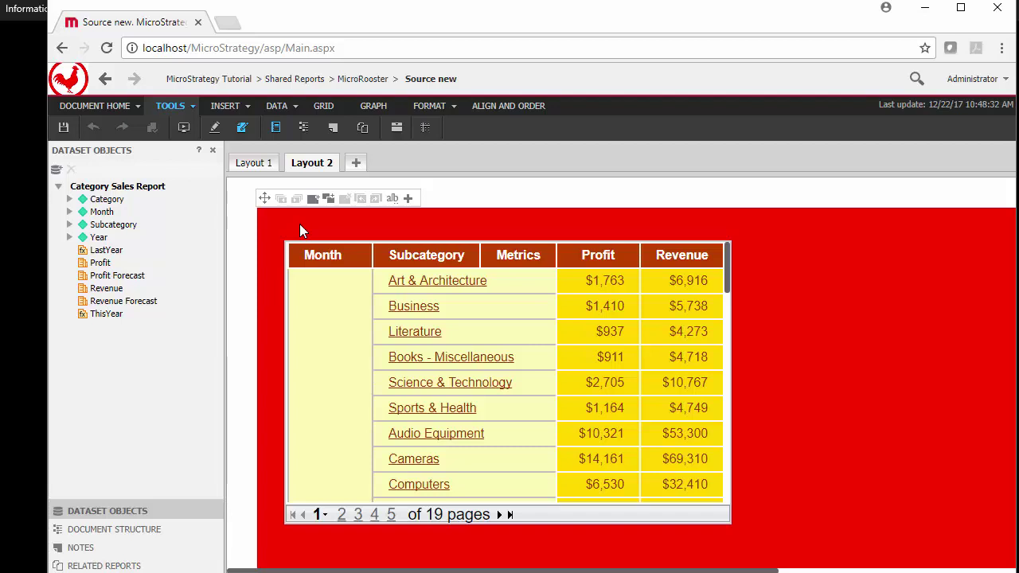
Step: Insert a new panel stack, Panel108, on the red background
{"action": "left_click", "coordinate": [241, 136]}
{"action": "left_click", "coordinate": [248, 106]}
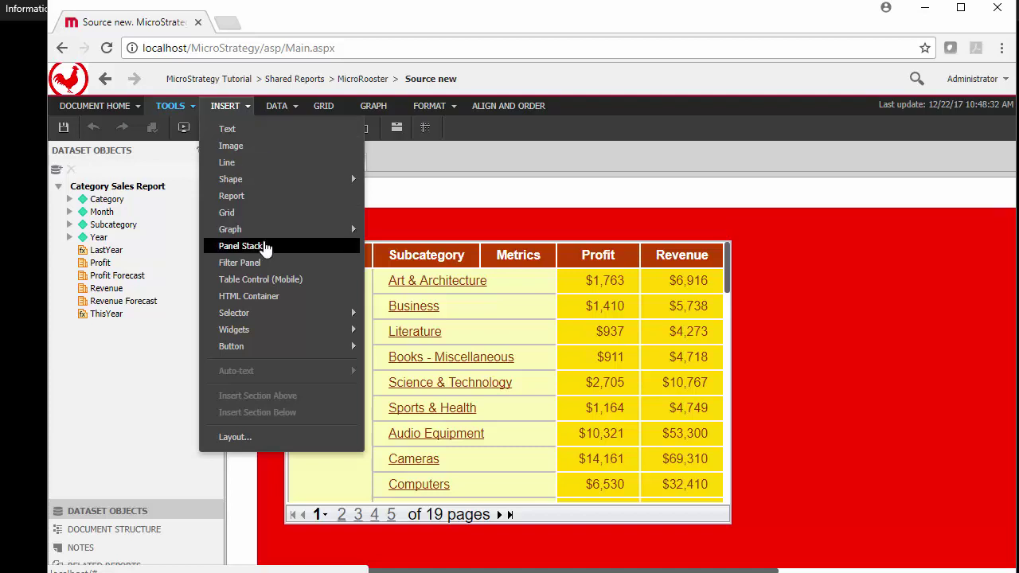
{"action": "left_click", "coordinate": [240, 246]}
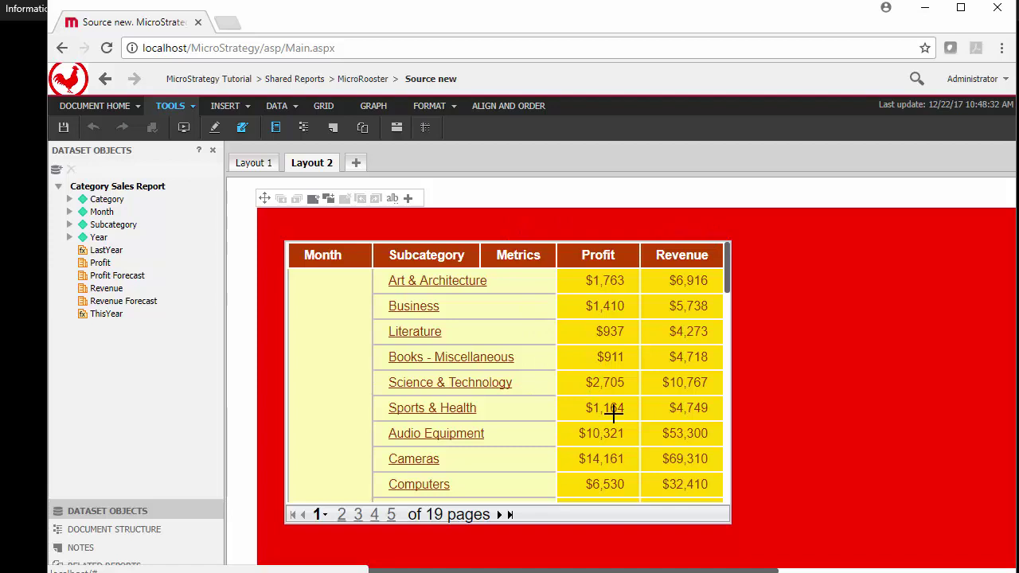
{"action": "left_click", "coordinate": [753, 301]}
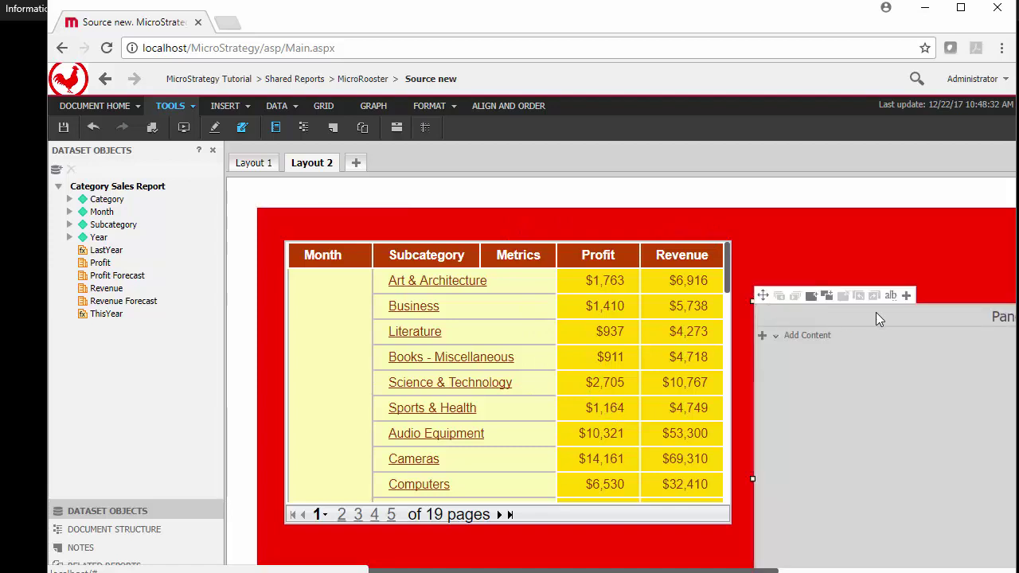
Step: Move Panel108 up to the grid's top edge and resize it smaller
{"action": "left_click", "coordinate": [881, 569]}
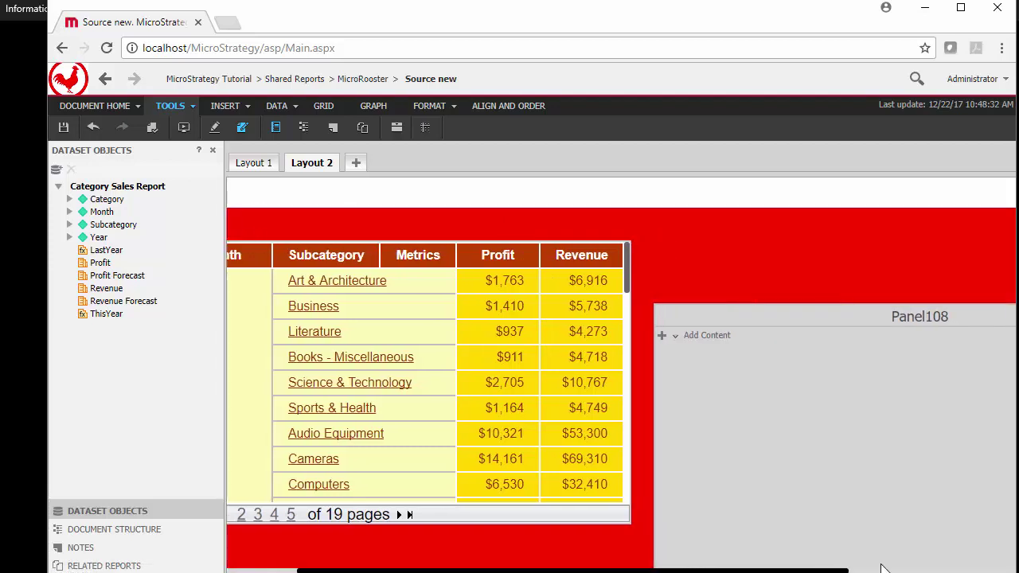
{"action": "left_click_drag", "start_coordinate": [761, 316], "coordinate": [613, 229]}
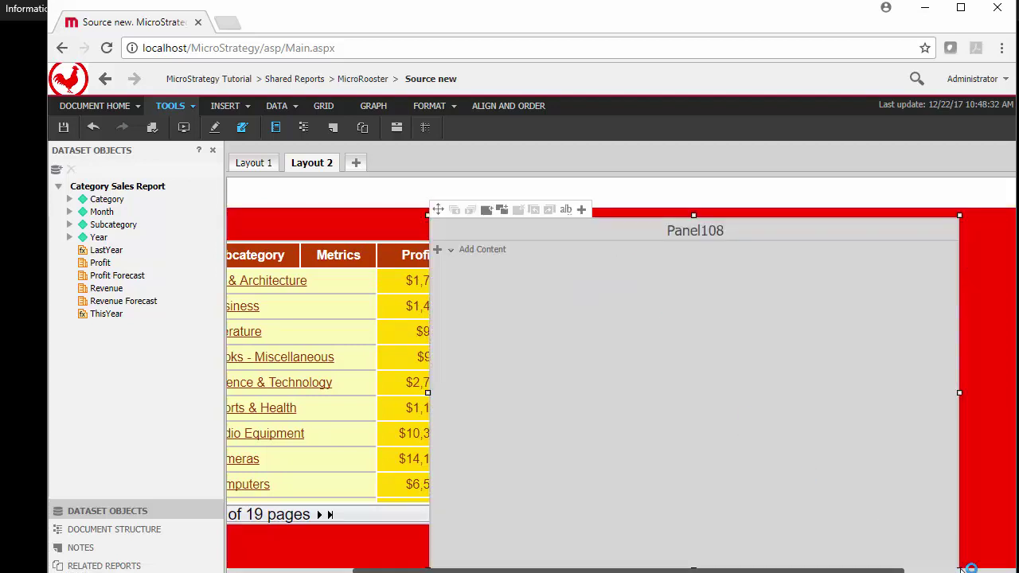
{"action": "left_click_drag", "start_coordinate": [959, 567], "coordinate": [747, 416]}
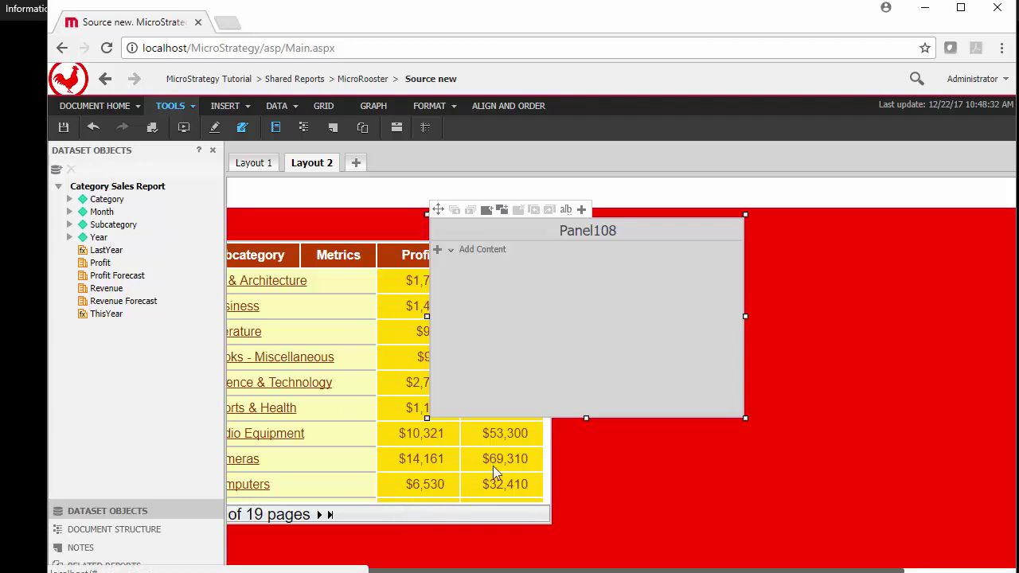
Step: Copy the Month, Subcategory and Metrics grid and paste it into Panel108
{"action": "left_click", "coordinate": [325, 570]}
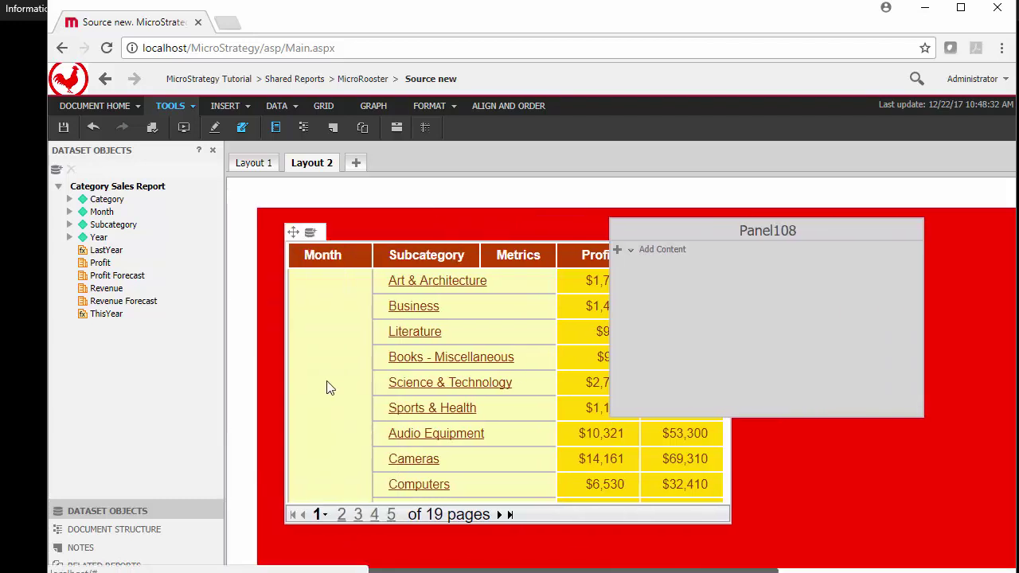
{"action": "left_click", "coordinate": [296, 236]}
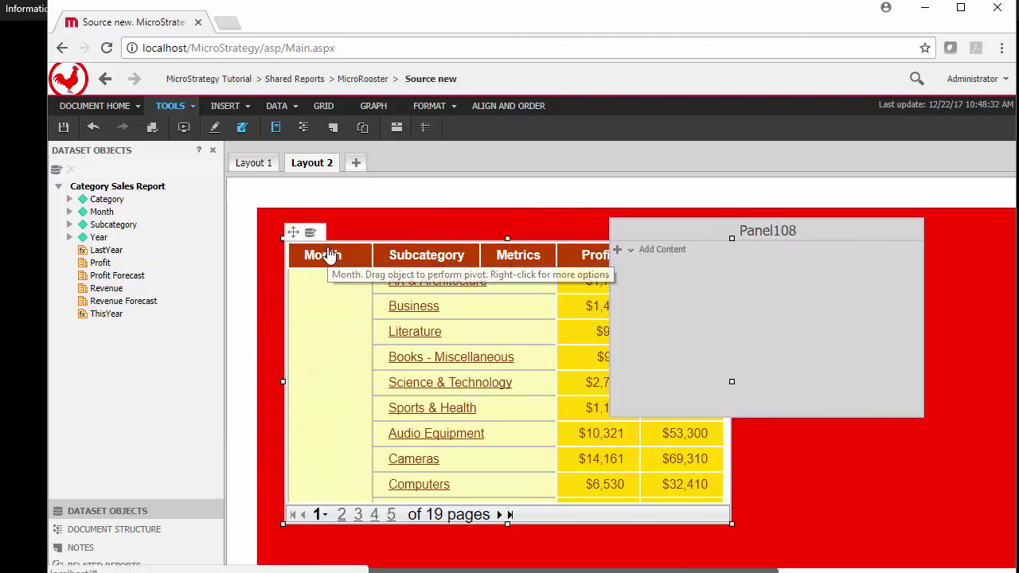
{"action": "left_click", "coordinate": [629, 283]}
{"action": "right_click", "coordinate": [671, 295]}
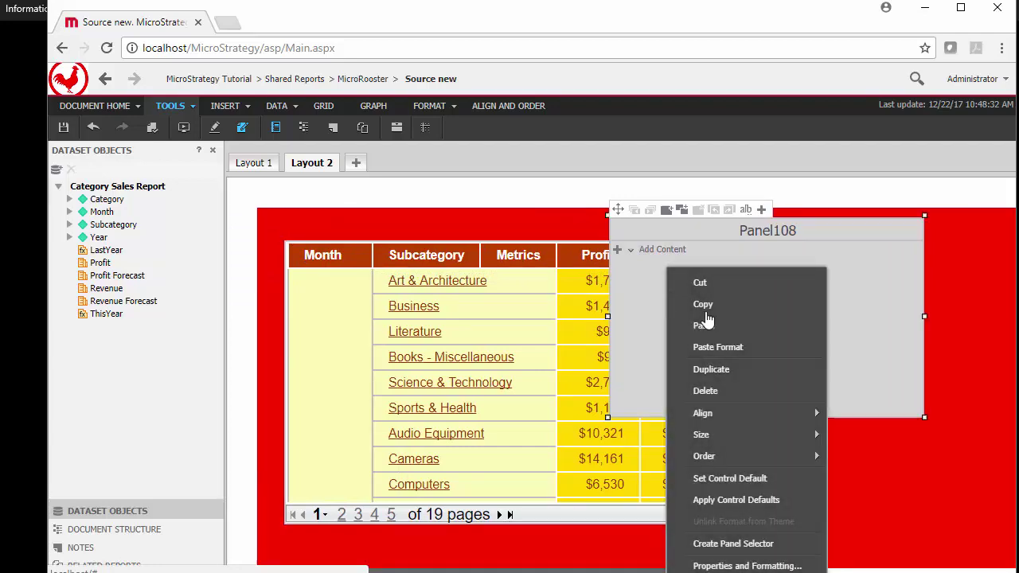
{"action": "left_click", "coordinate": [708, 321]}
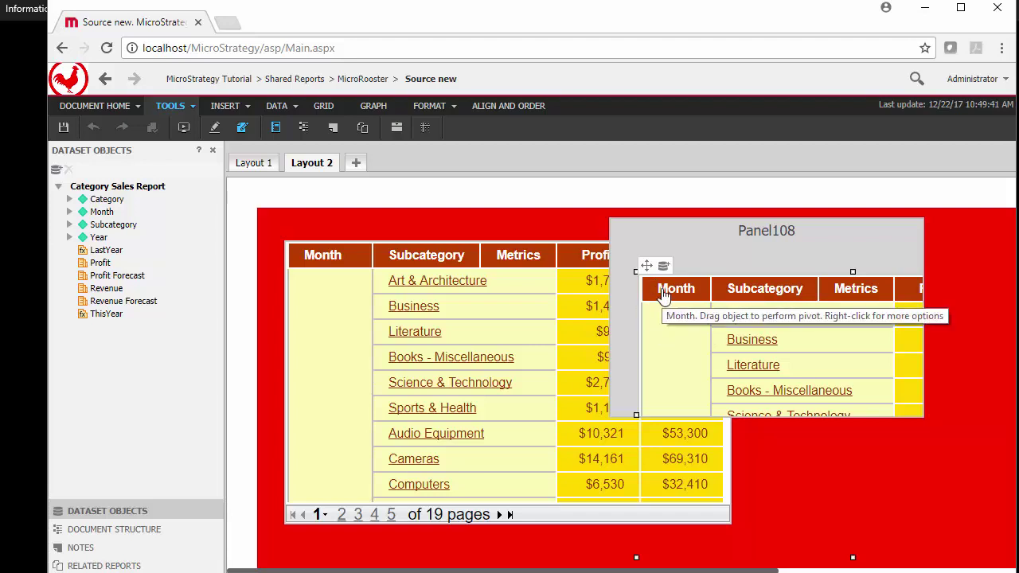
Step: Remove Month, Subcategory, Profit and Revenue from Panel108's grid copy, leaving it empty
{"action": "right_click", "coordinate": [665, 296]}
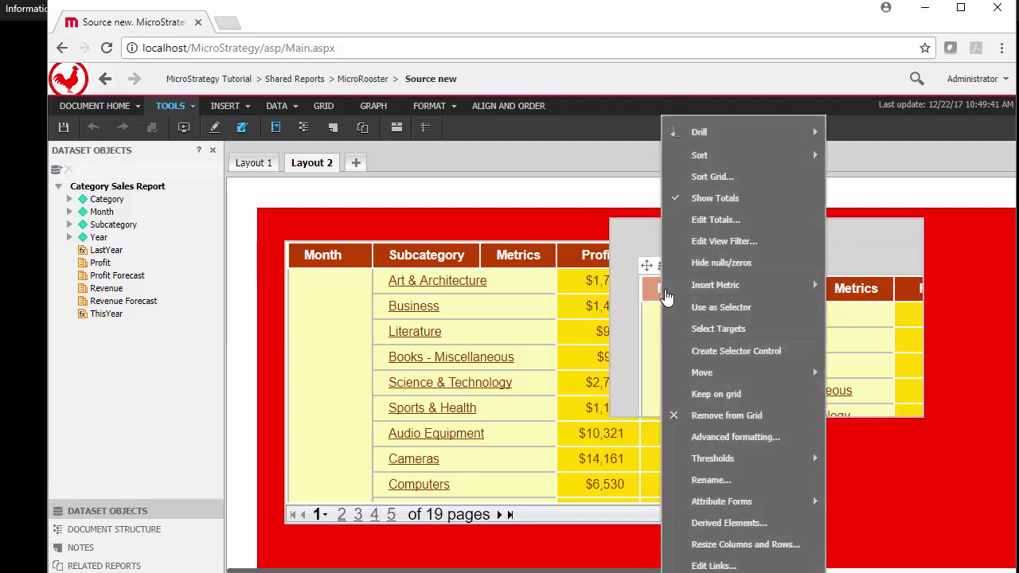
{"action": "left_click", "coordinate": [630, 267]}
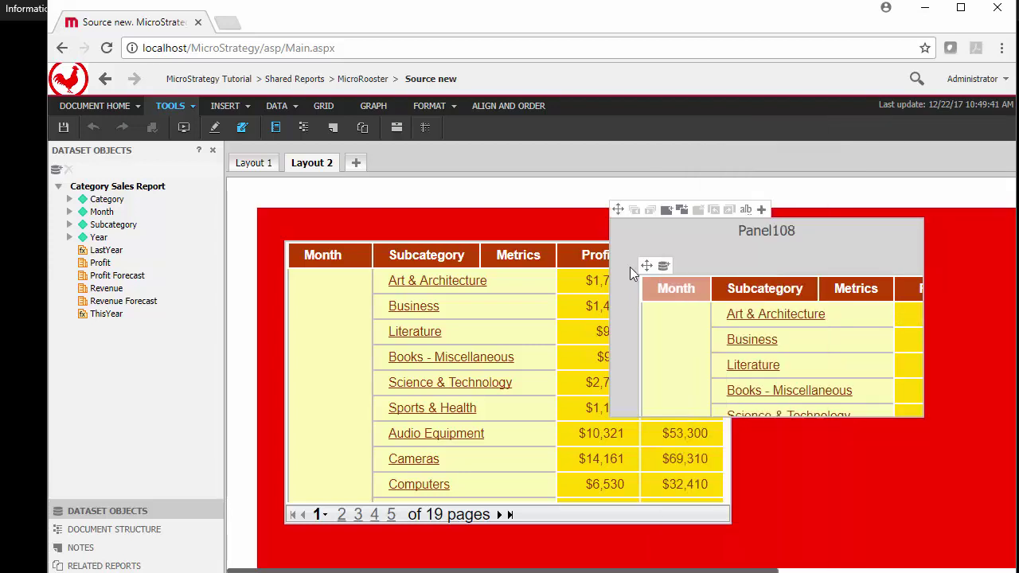
{"action": "right_click", "coordinate": [674, 296]}
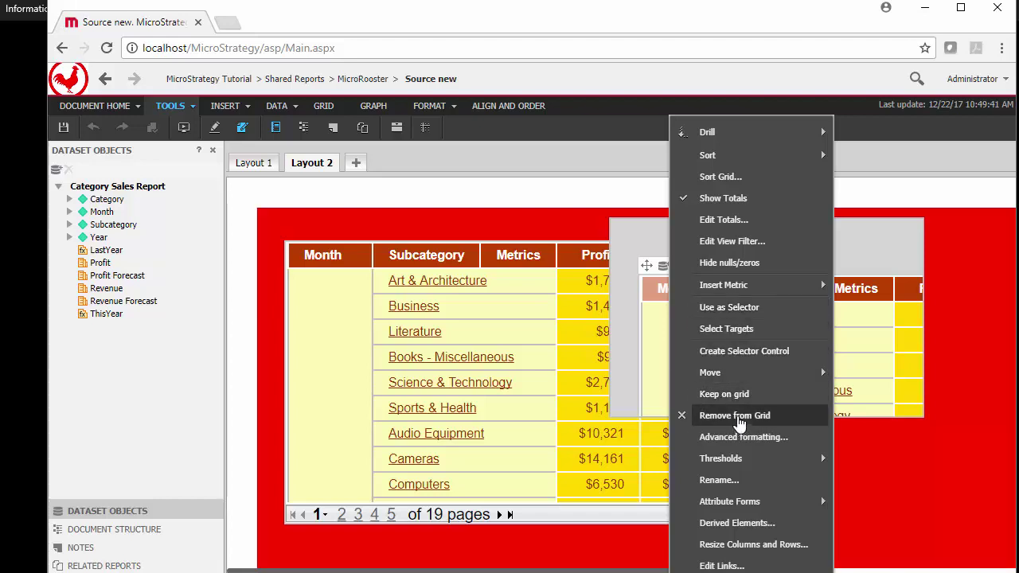
{"action": "left_click", "coordinate": [734, 415]}
{"action": "right_click", "coordinate": [705, 295]}
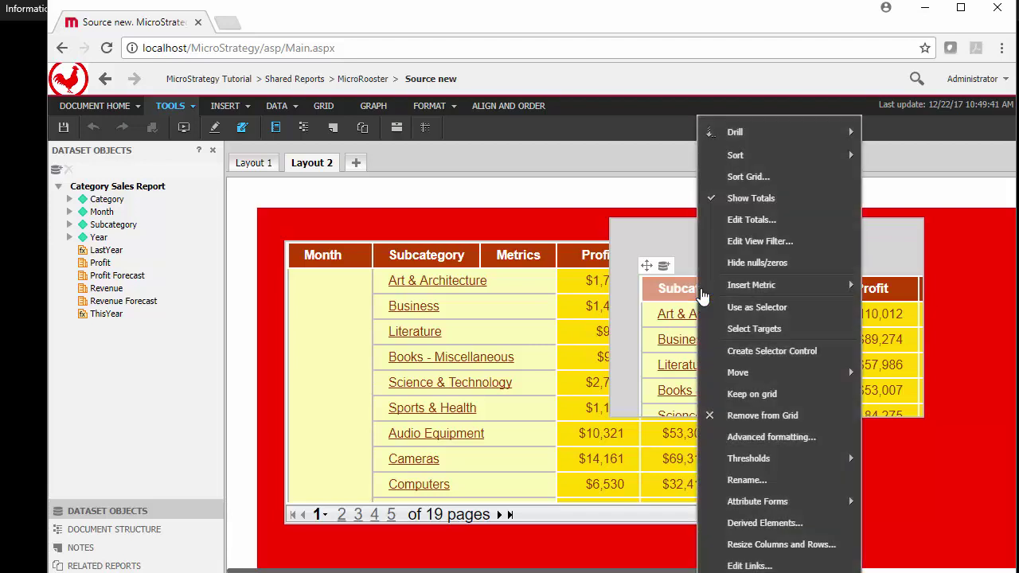
{"action": "left_click", "coordinate": [761, 415]}
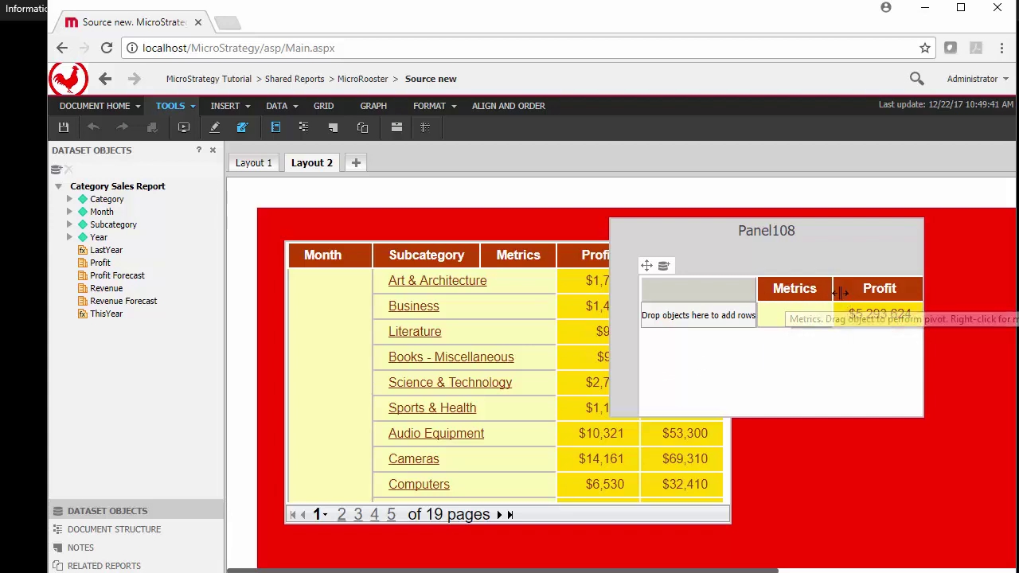
{"action": "right_click", "coordinate": [886, 296]}
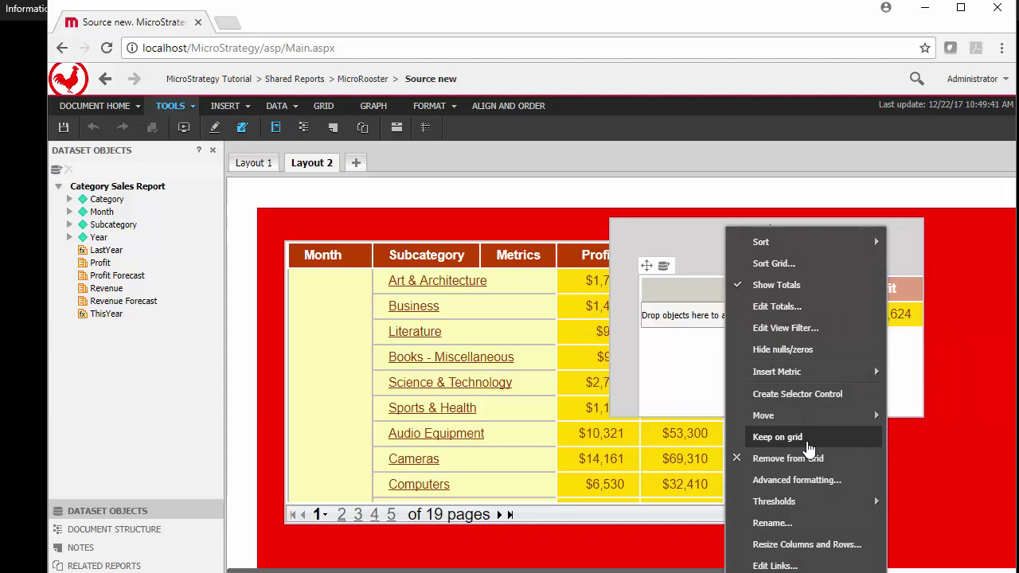
{"action": "left_click", "coordinate": [807, 461]}
{"action": "right_click", "coordinate": [887, 290]}
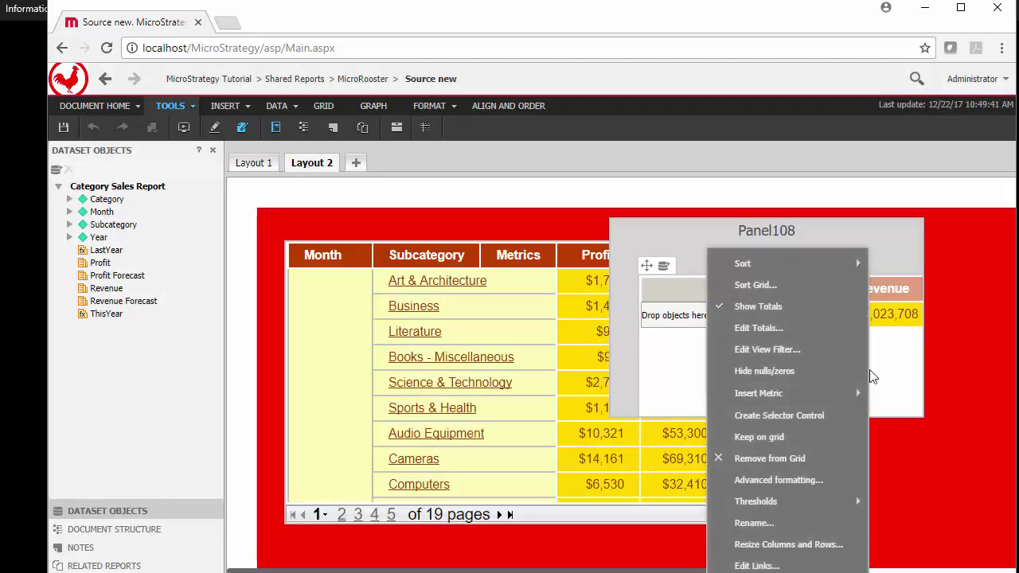
{"action": "left_click", "coordinate": [796, 460]}
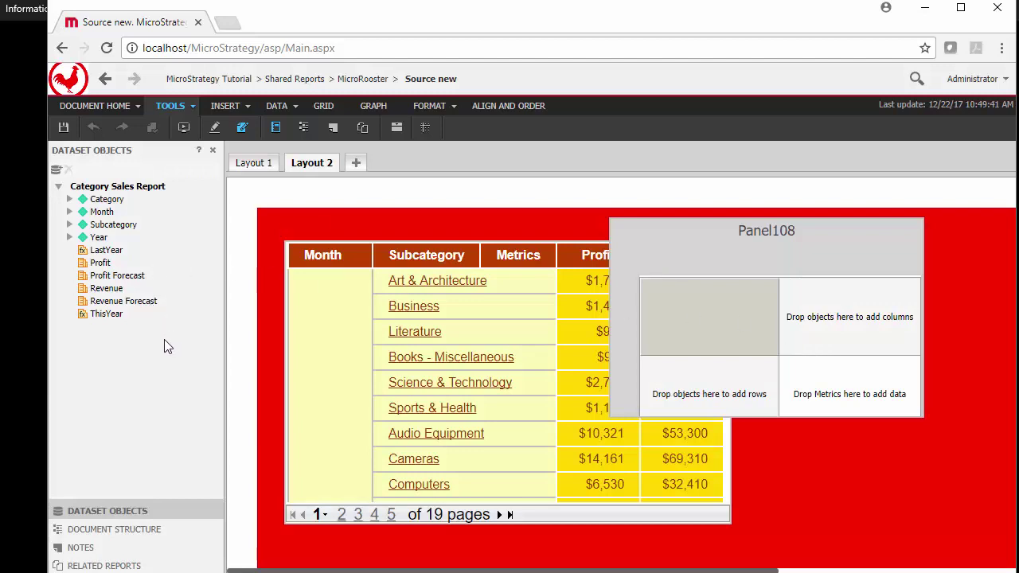
Step: Add Profit Forecast and Revenue Forecast from Dataset Objects to Panel108's grid
{"action": "left_click_drag", "start_coordinate": [117, 275], "coordinate": [796, 359]}
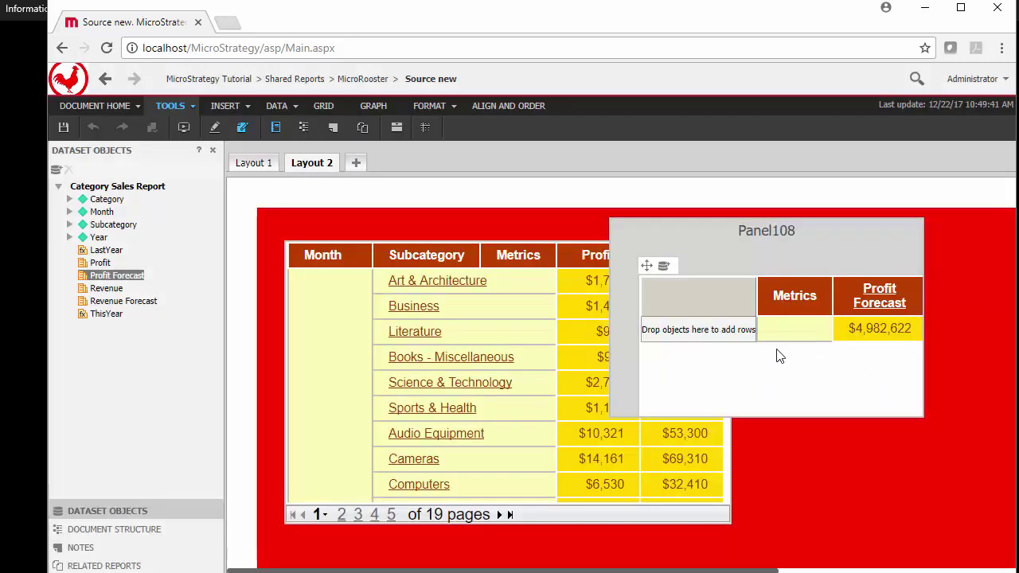
{"action": "left_click", "coordinate": [111, 306]}
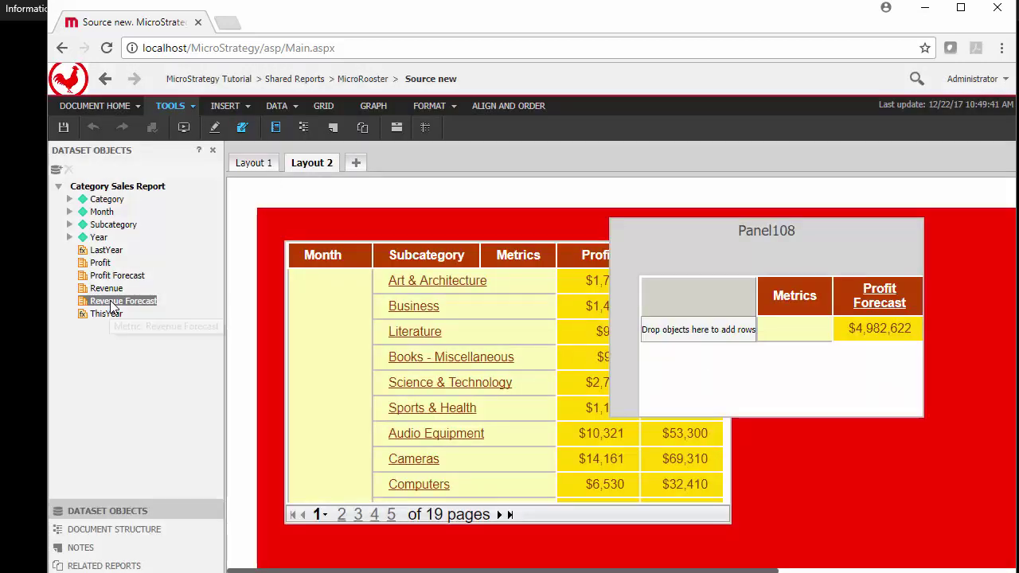
{"action": "left_click_drag", "start_coordinate": [111, 306], "coordinate": [908, 338]}
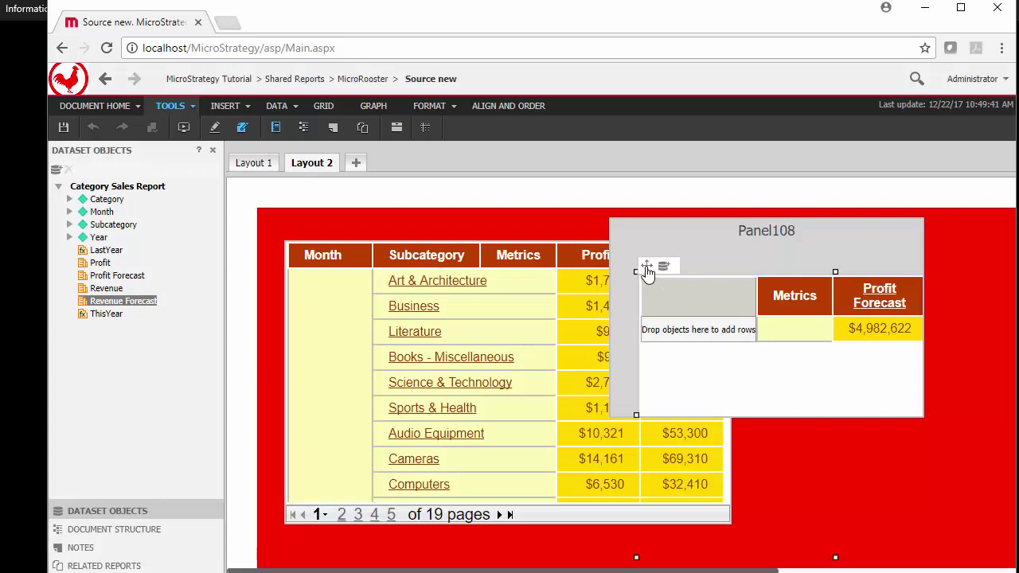
Step: Move the grid to Panel108's top-left and widen both panel and grid to show Revenue Forecast
{"action": "left_click_drag", "start_coordinate": [646, 268], "coordinate": [629, 246]}
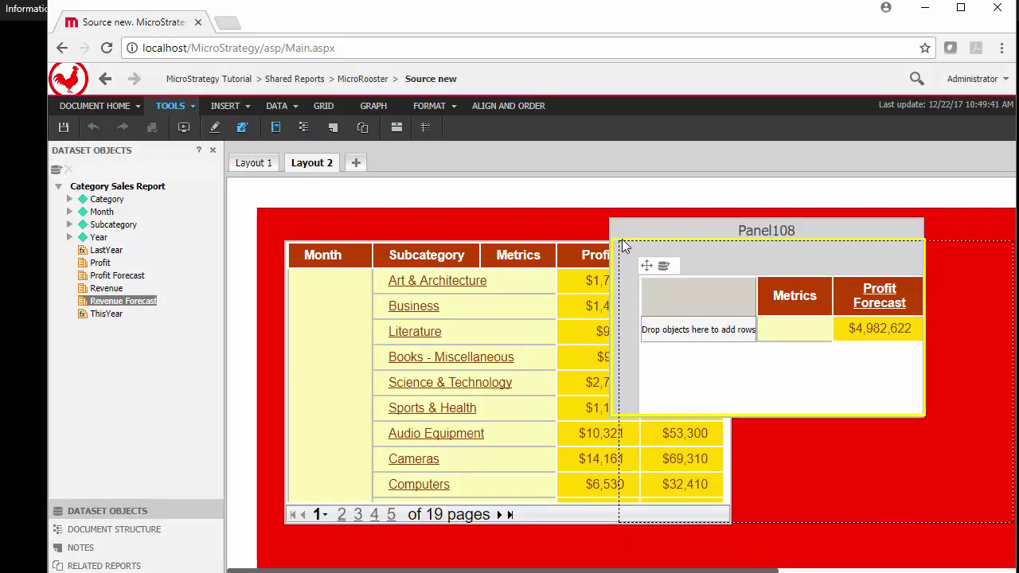
{"action": "left_click_drag", "start_coordinate": [625, 247], "coordinate": [618, 242]}
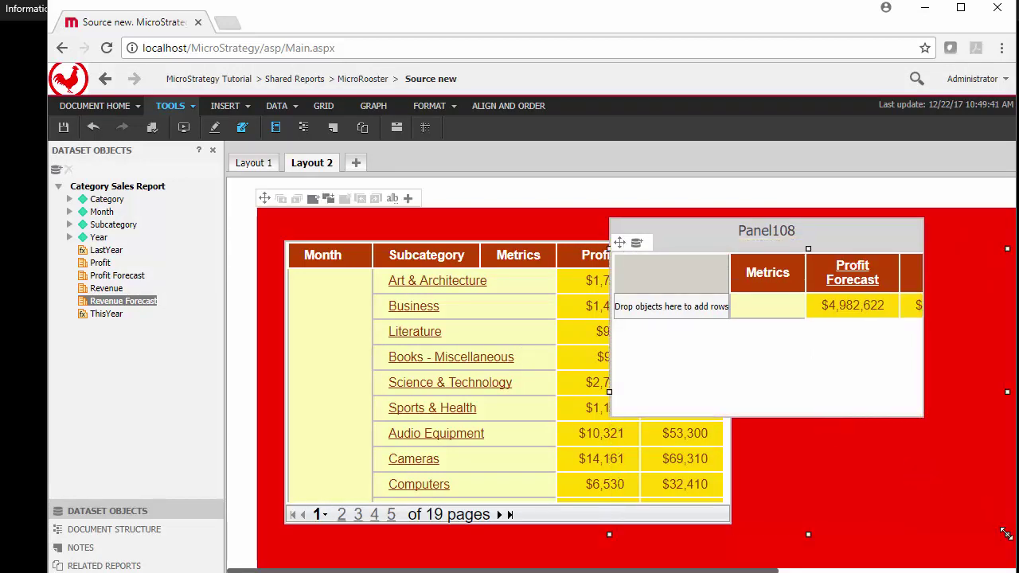
{"action": "left_click", "coordinate": [927, 416]}
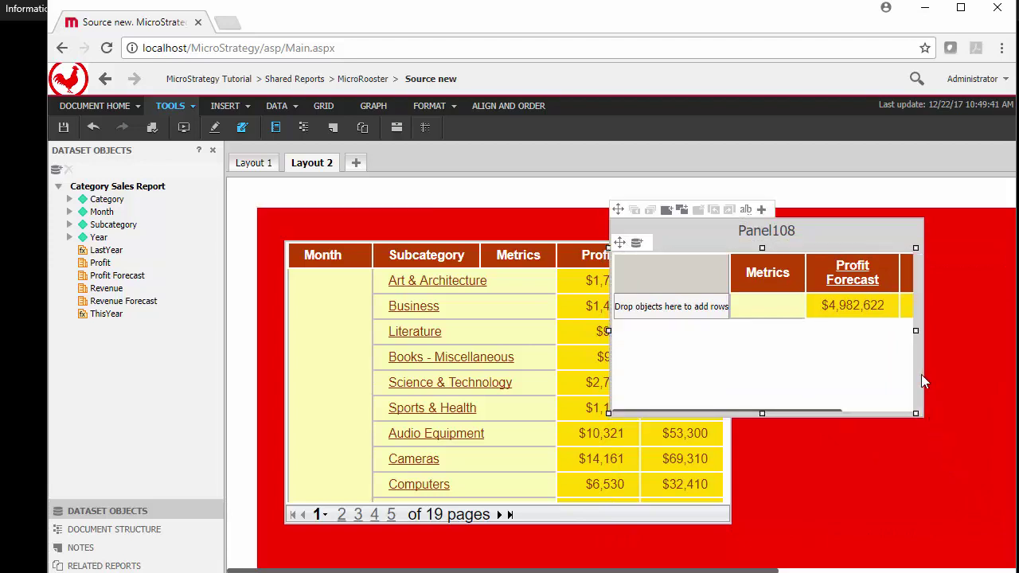
{"action": "left_click", "coordinate": [922, 374]}
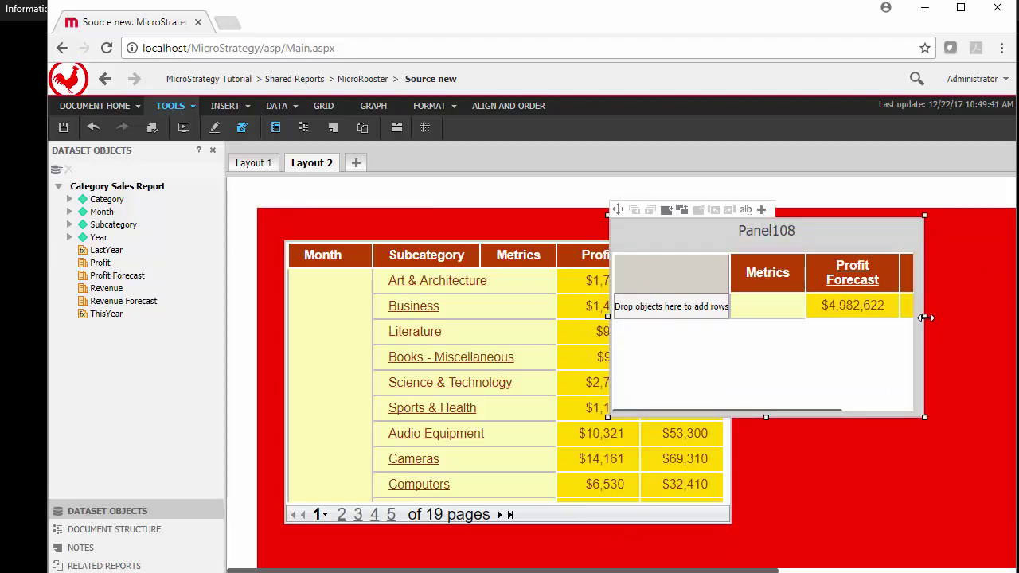
{"action": "left_click_drag", "start_coordinate": [926, 317], "coordinate": [1002, 319]}
{"action": "left_click", "coordinate": [899, 346]}
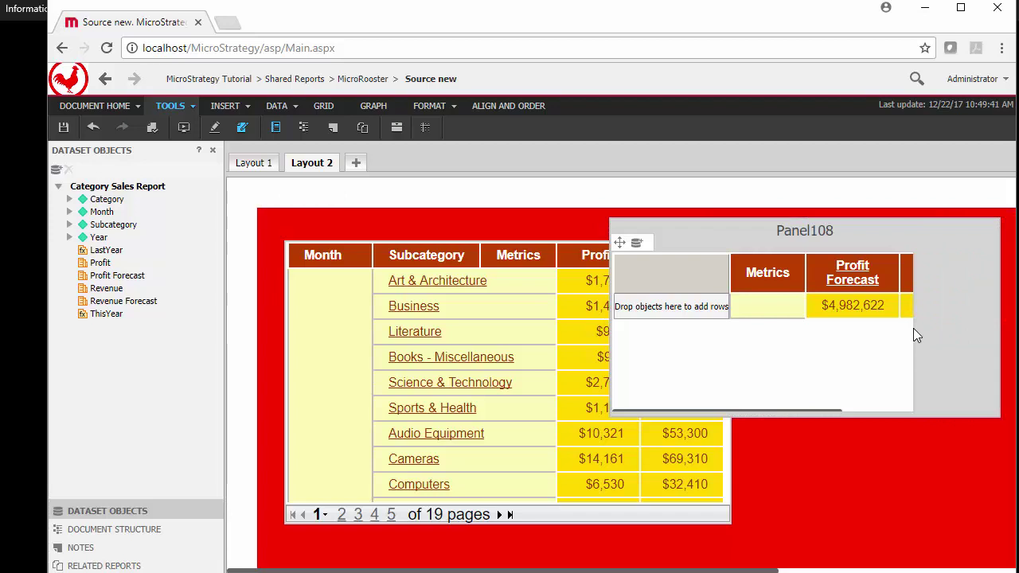
{"action": "left_click", "coordinate": [618, 250]}
{"action": "left_click_drag", "start_coordinate": [916, 331], "coordinate": [998, 331]}
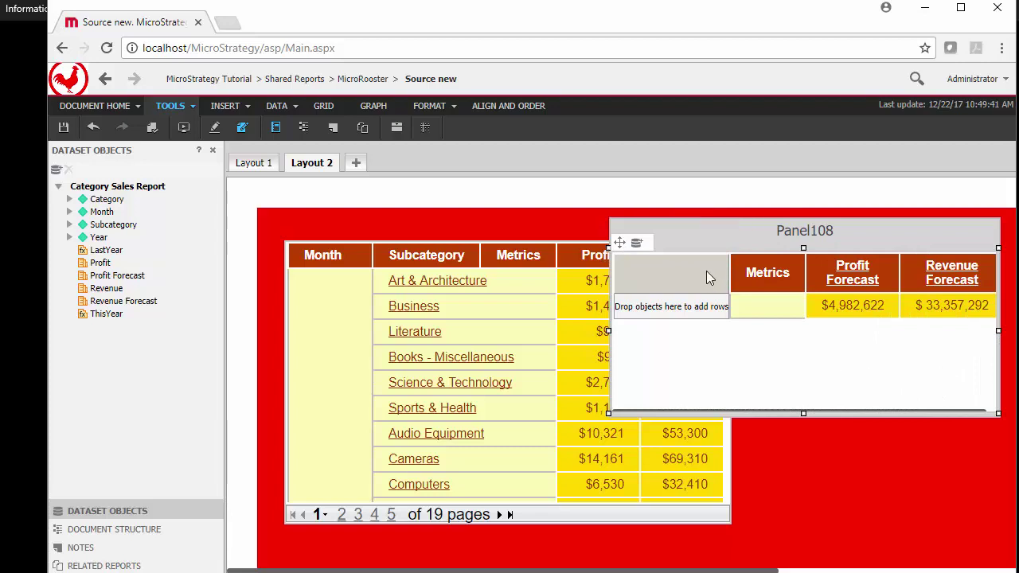
Step: Turn on Use as Information Window in the panel stack's Properties and Formatting
{"action": "right_click", "coordinate": [676, 226]}
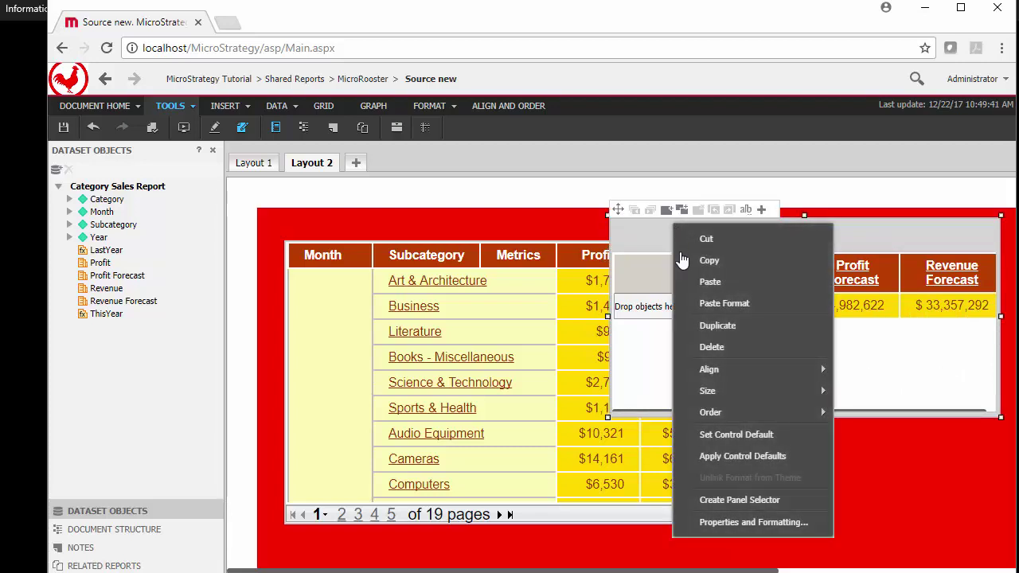
{"action": "left_click", "coordinate": [763, 526]}
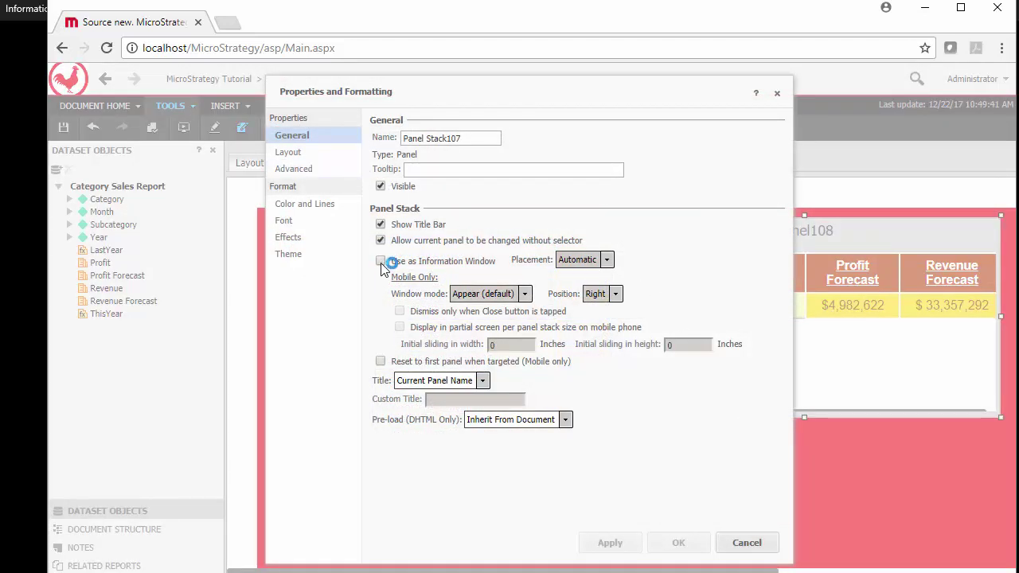
{"action": "left_click", "coordinate": [303, 145]}
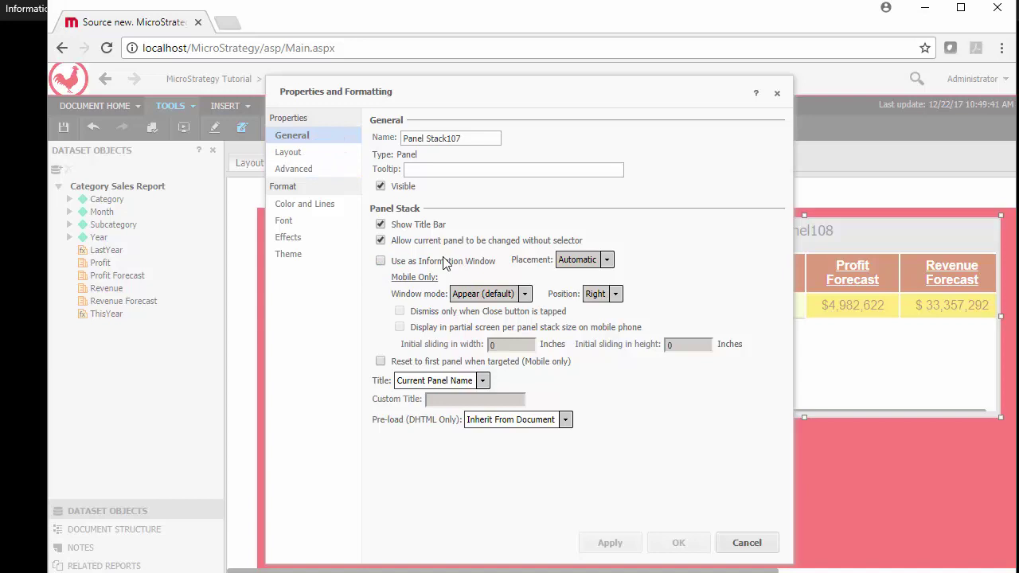
{"action": "left_click", "coordinate": [381, 262]}
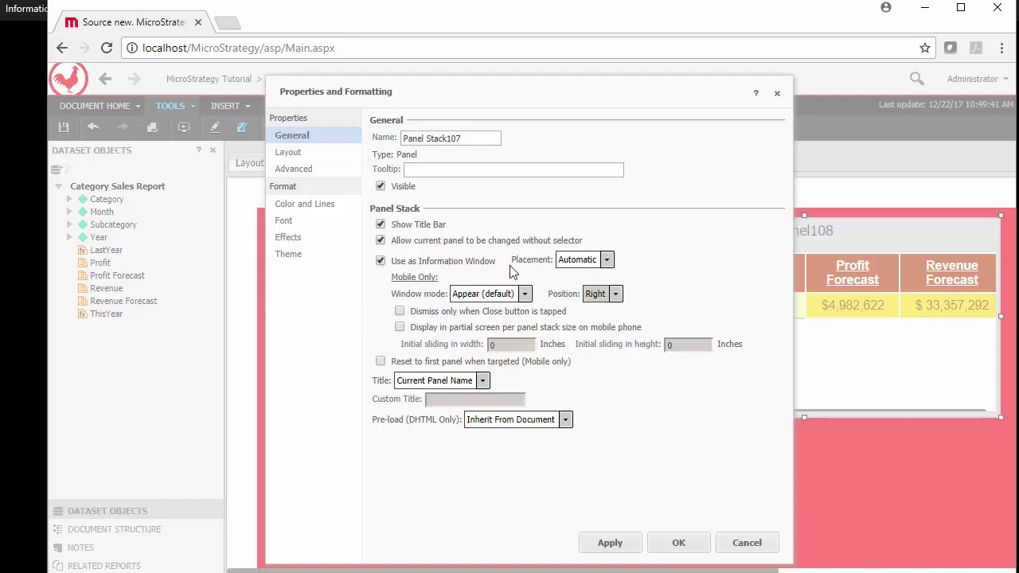
{"action": "left_click", "coordinate": [677, 544]}
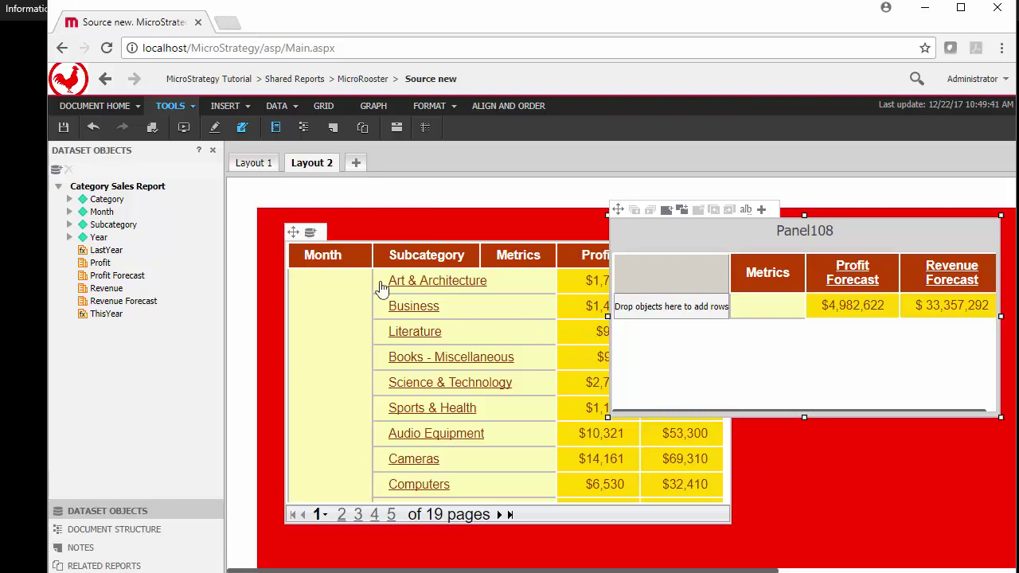
Step: Make the Subcategory grid a selector, keeping its target type as Document
{"action": "right_click", "coordinate": [411, 264]}
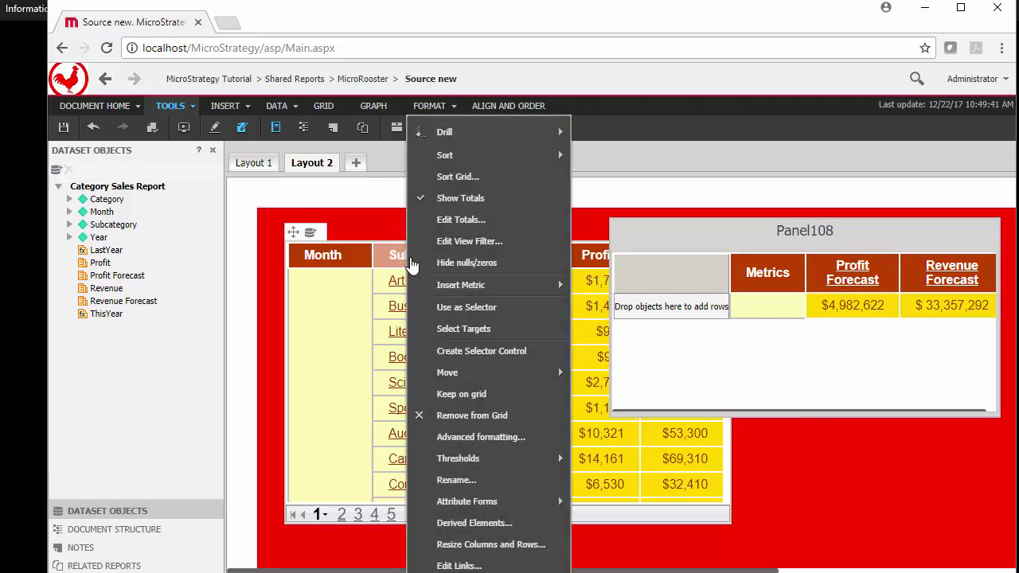
{"action": "left_click", "coordinate": [450, 310]}
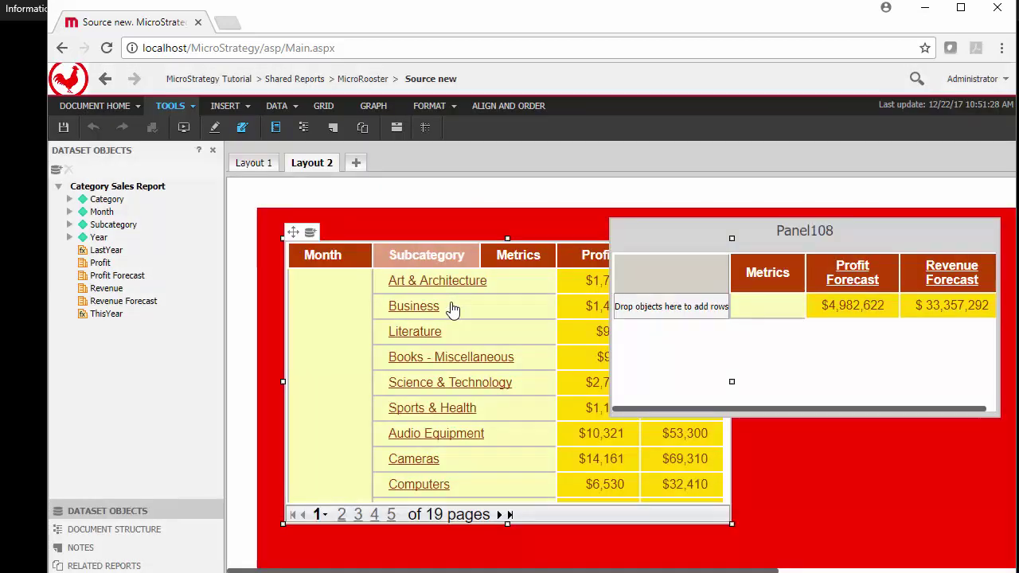
{"action": "right_click", "coordinate": [426, 263]}
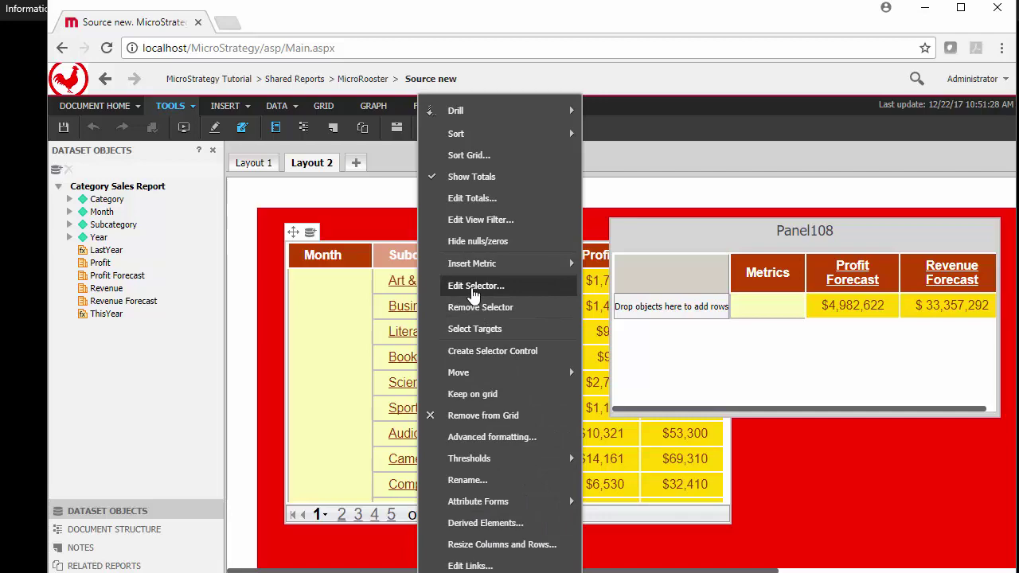
{"action": "left_click", "coordinate": [476, 285]}
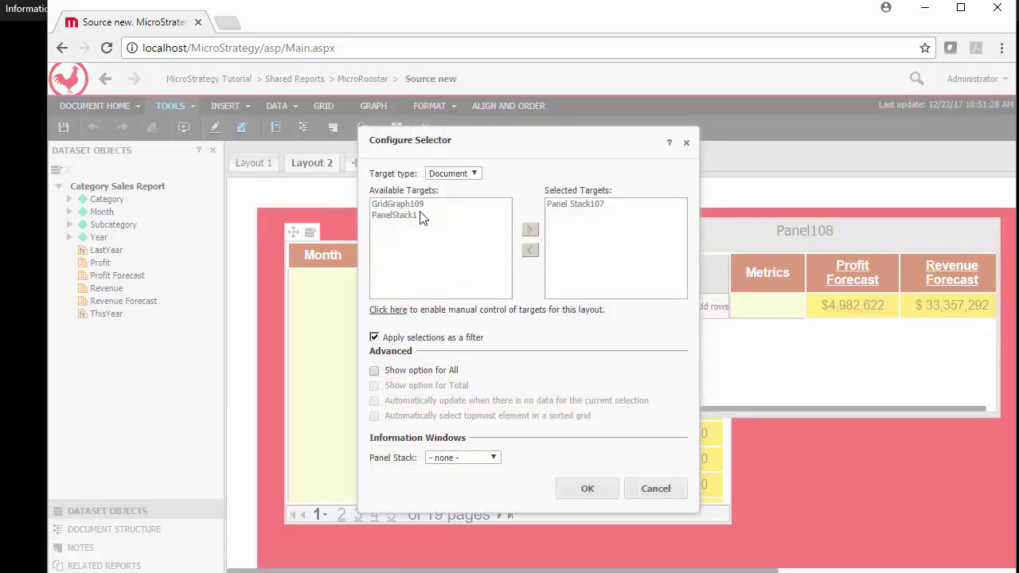
{"action": "left_click", "coordinate": [451, 174]}
{"action": "left_click", "coordinate": [446, 197]}
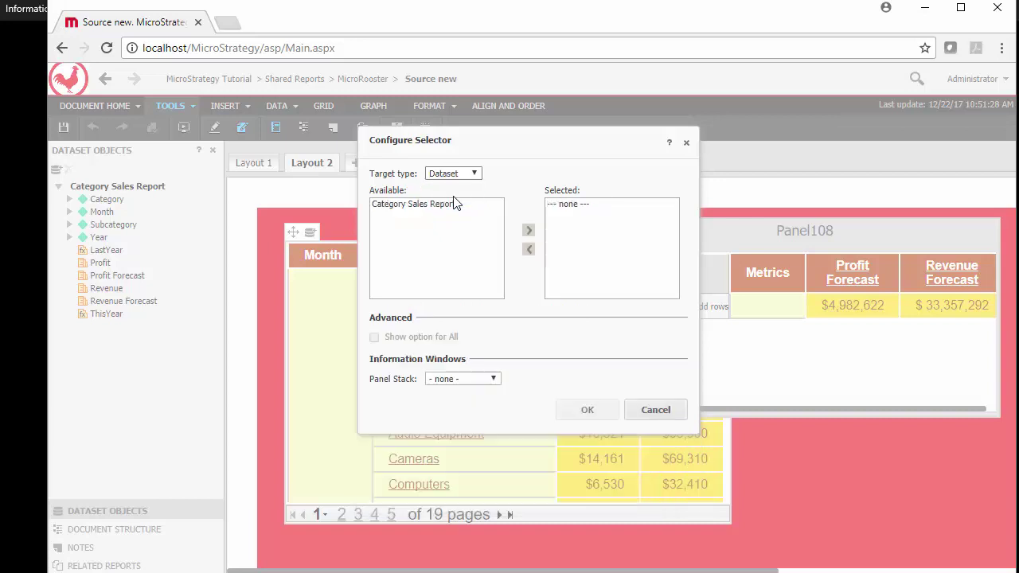
{"action": "left_click", "coordinate": [452, 174]}
{"action": "left_click", "coordinate": [450, 186]}
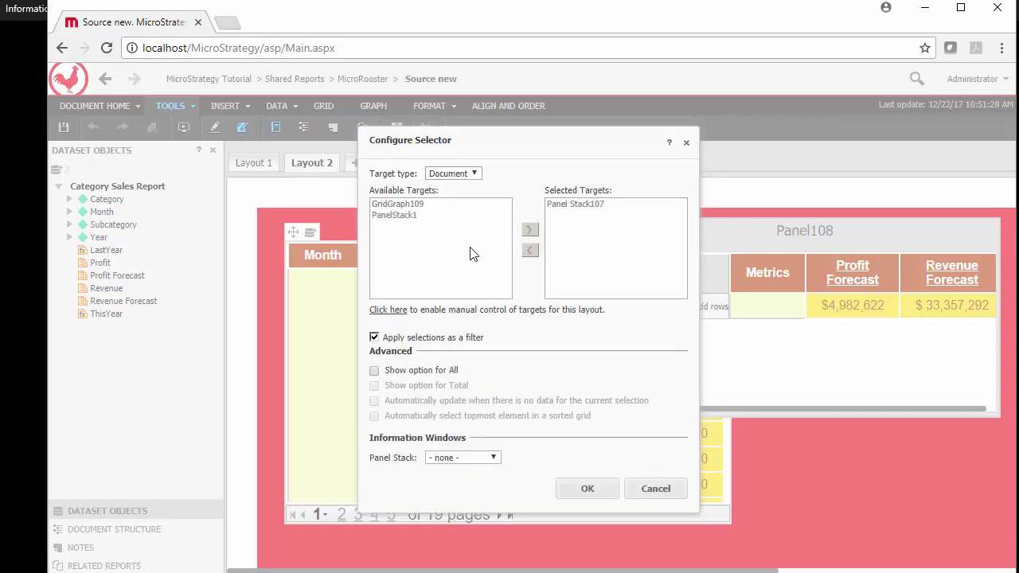
Step: Turn off Apply selections as a filter and pop up Panel Stack107 as information window
{"action": "left_click", "coordinate": [450, 340]}
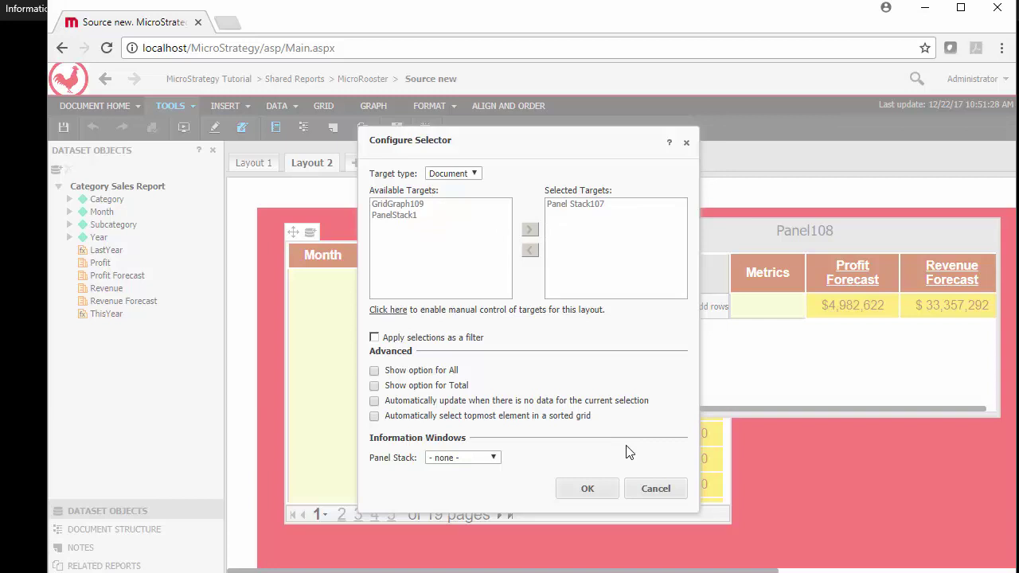
{"action": "left_click", "coordinate": [495, 458]}
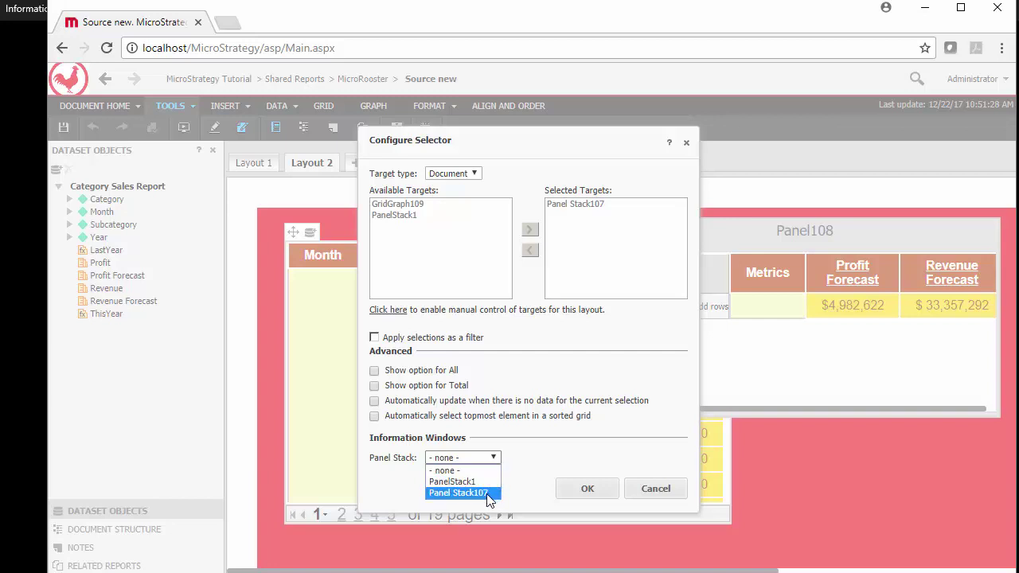
{"action": "left_click", "coordinate": [488, 494]}
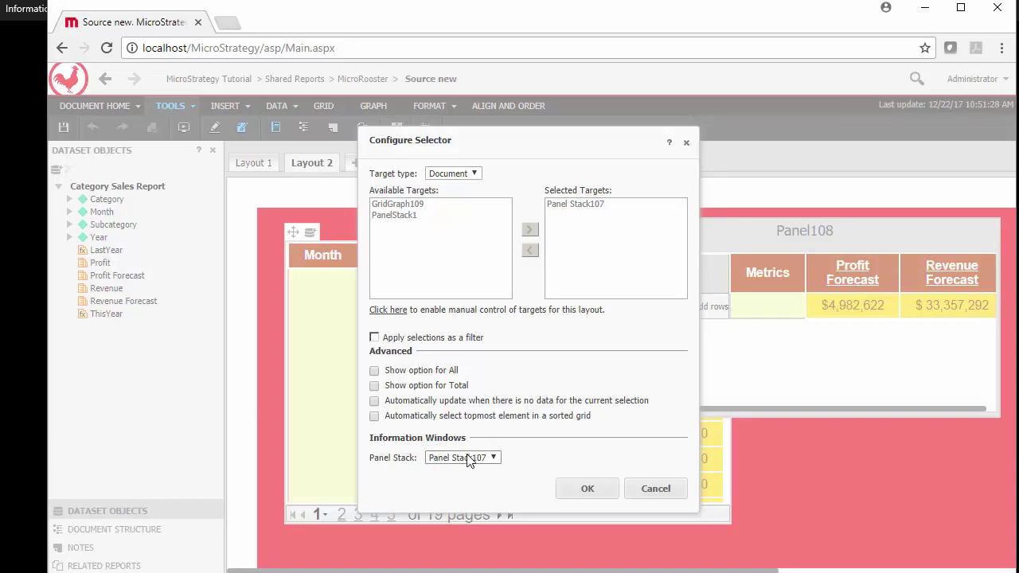
{"action": "left_click", "coordinate": [586, 489]}
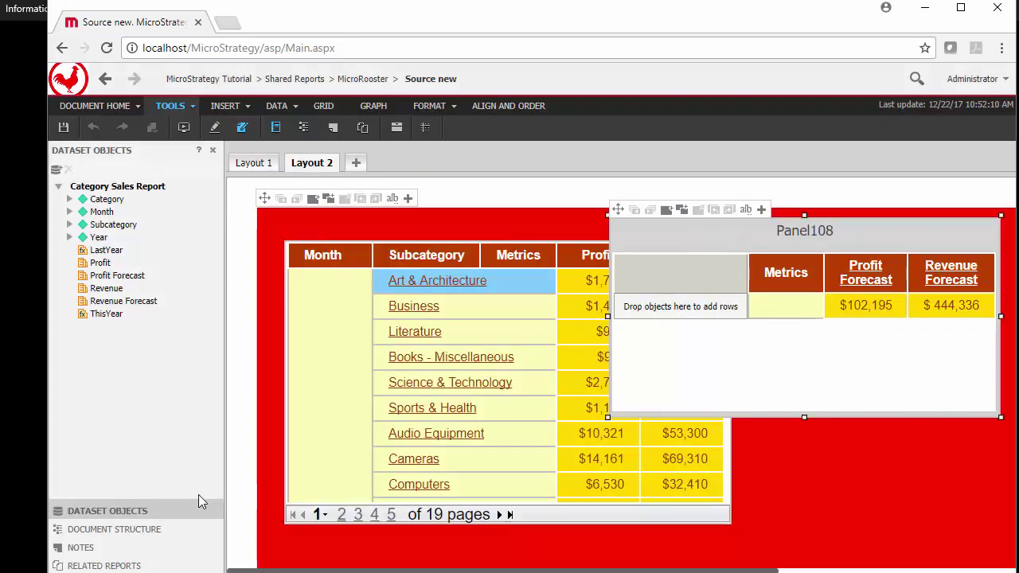
Step: Rename the information-window panel stack from Panel Stack107 to Panel Stack IW
{"action": "left_click", "coordinate": [132, 532]}
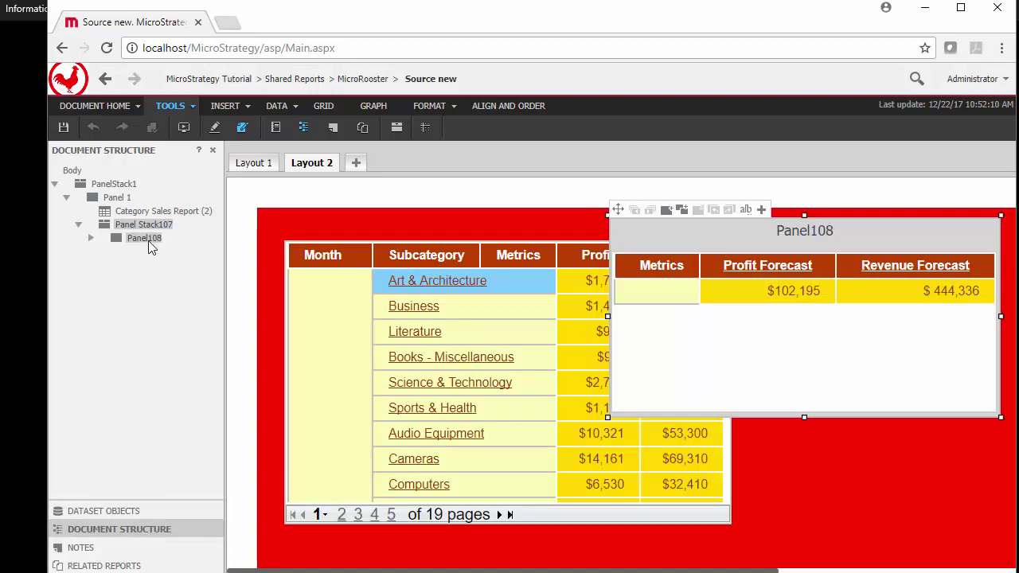
{"action": "double_click", "coordinate": [147, 226]}
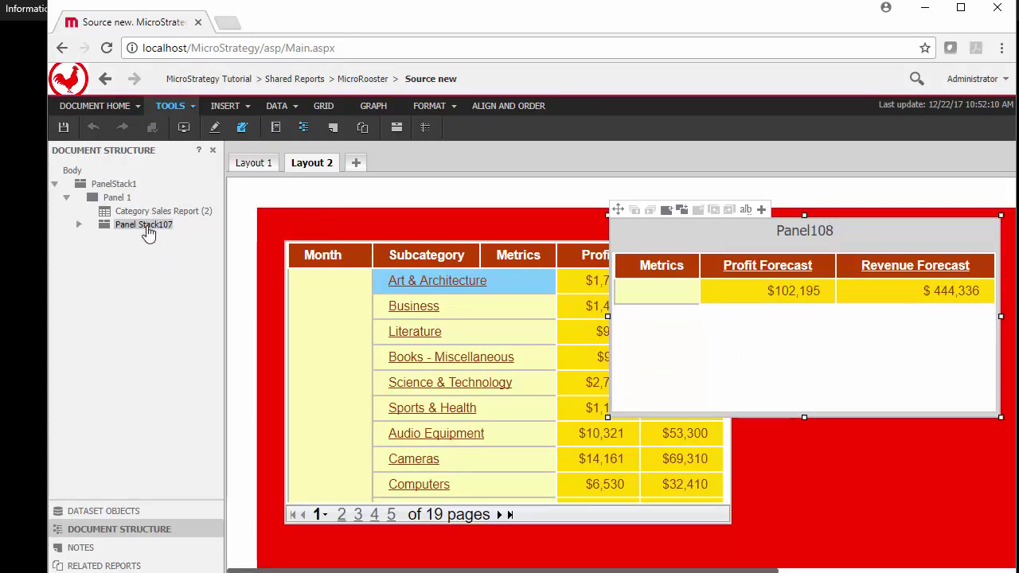
{"action": "right_click", "coordinate": [147, 224]}
{"action": "left_click", "coordinate": [228, 521]}
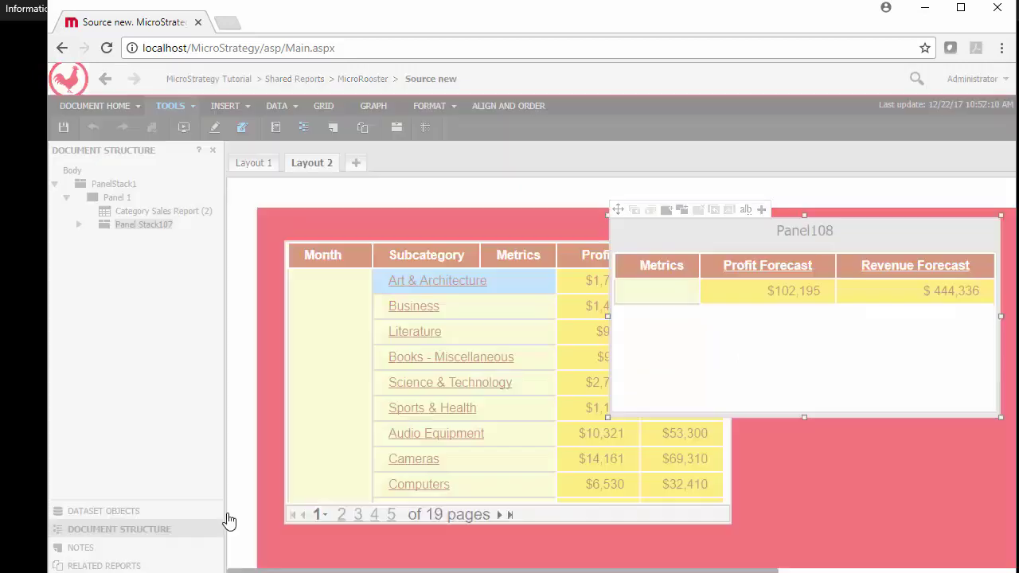
{"action": "left_click_drag", "start_coordinate": [463, 139], "coordinate": [450, 141]}
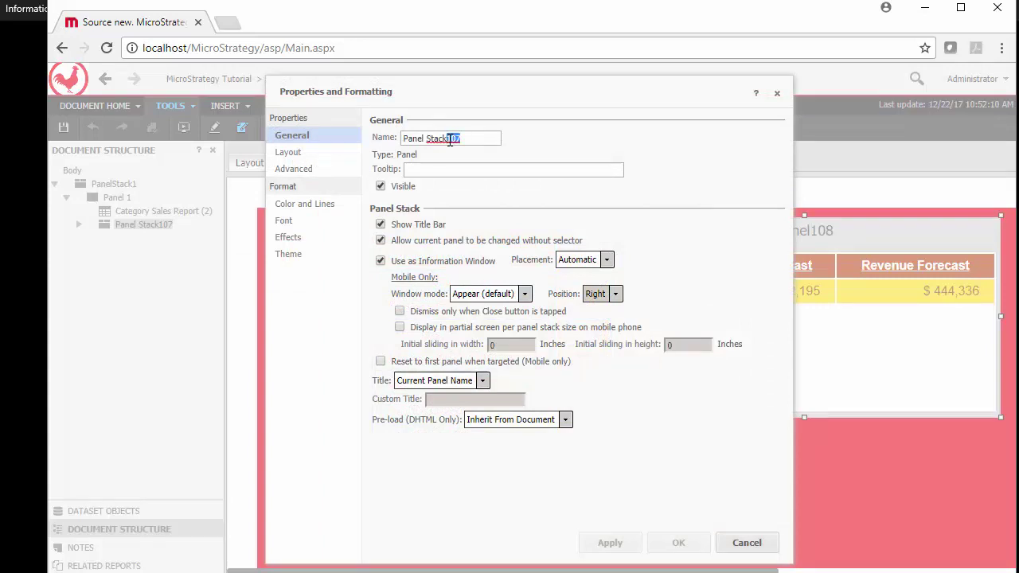
{"action": "key", "text": "BackSpace"}
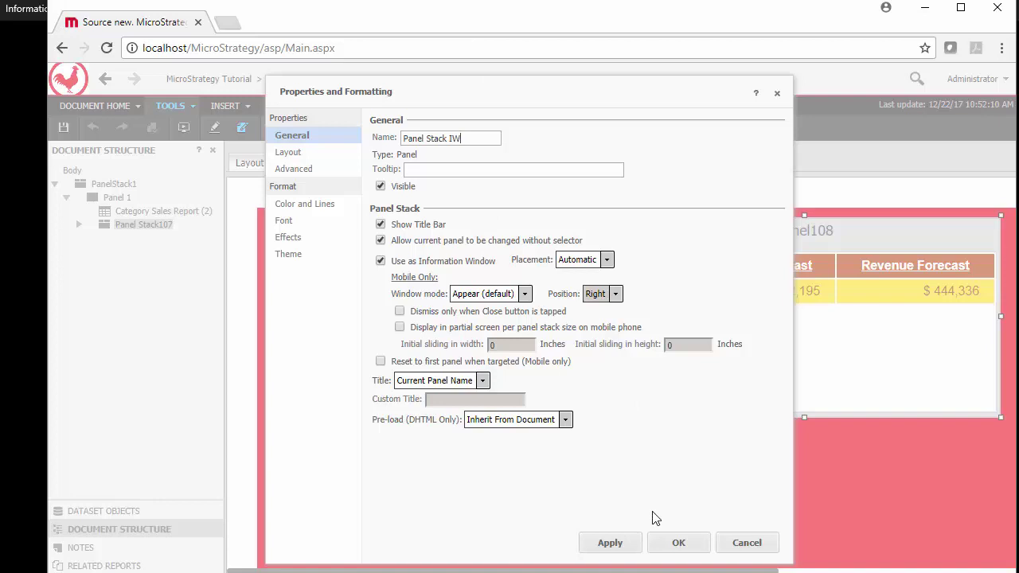
{"action": "left_click", "coordinate": [663, 544]}
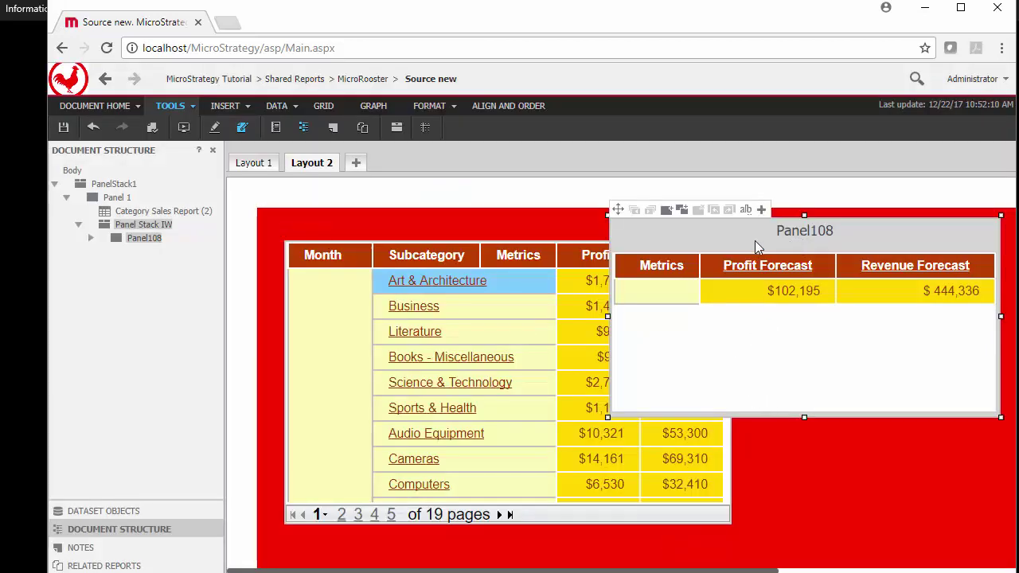
Step: Turn off Show Title Bar for Panel Stack IW
{"action": "right_click", "coordinate": [669, 234]}
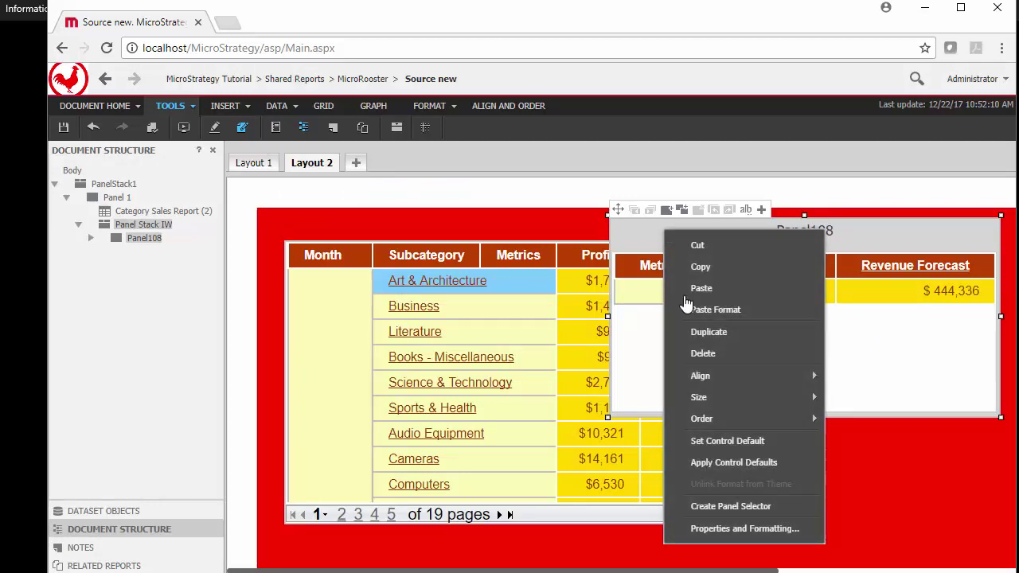
{"action": "left_click", "coordinate": [745, 528]}
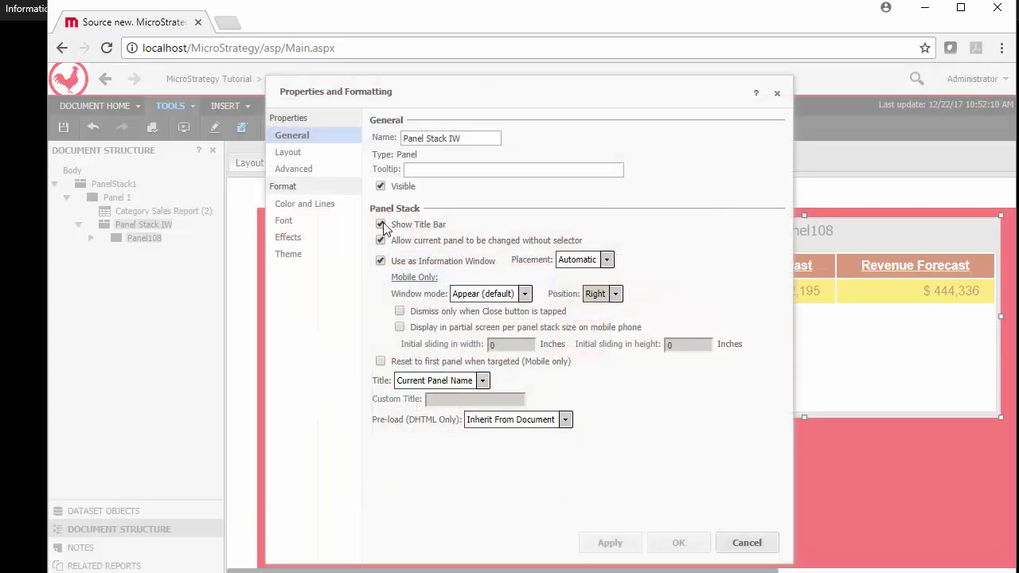
{"action": "left_click", "coordinate": [380, 224]}
{"action": "left_click", "coordinate": [679, 542]}
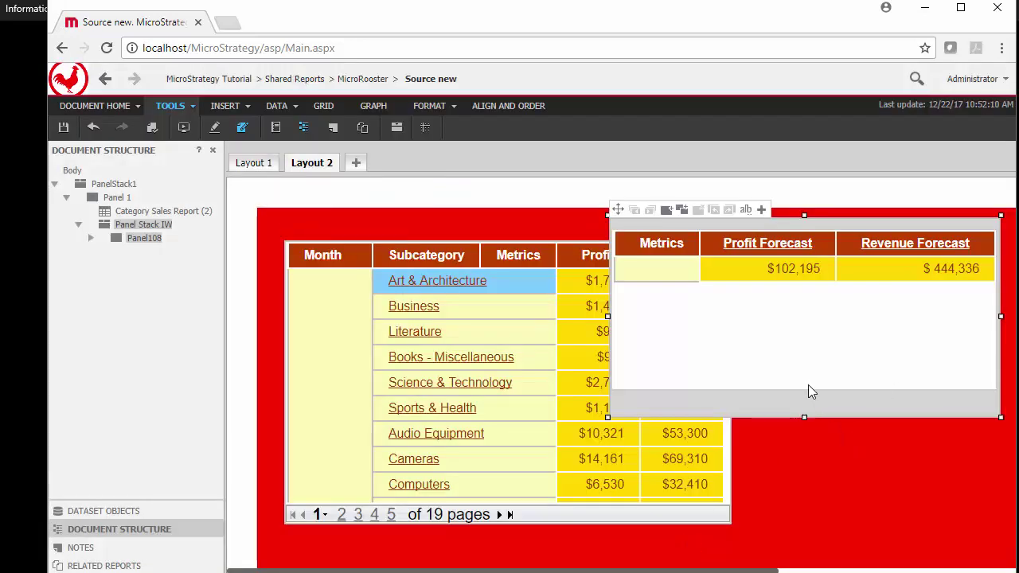
Step: Give Panel108 a blue fill and drag its bottom edge up to just below the forecast table
{"action": "double_click", "coordinate": [148, 239]}
{"action": "right_click", "coordinate": [148, 240]}
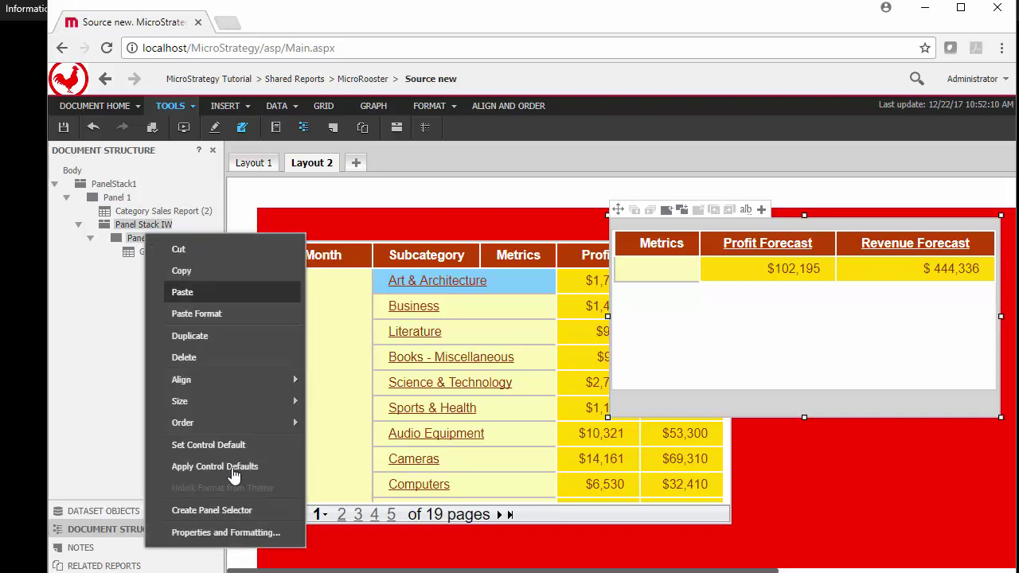
{"action": "left_click", "coordinate": [257, 531]}
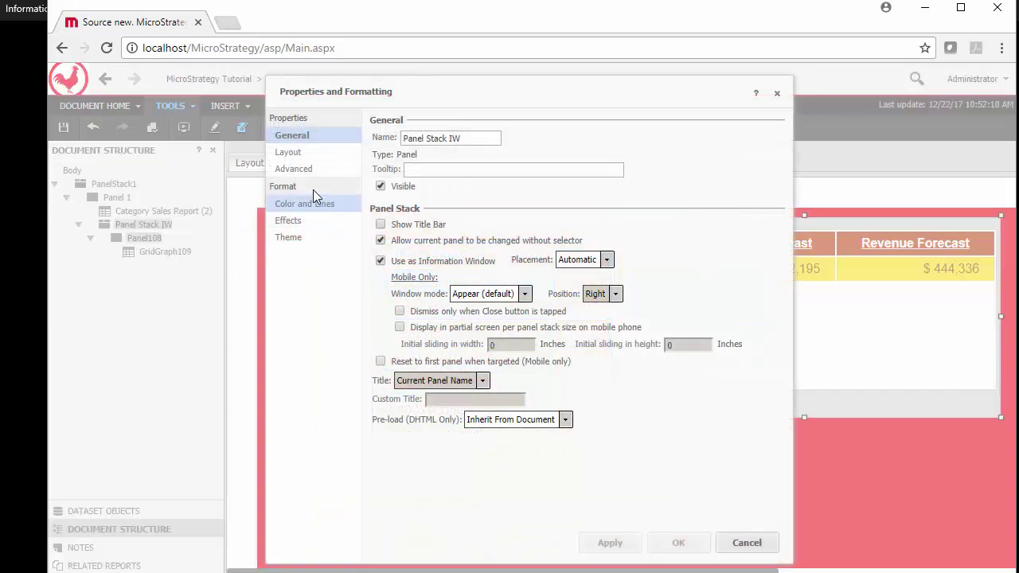
{"action": "left_click", "coordinate": [313, 205]}
{"action": "left_click", "coordinate": [475, 162]}
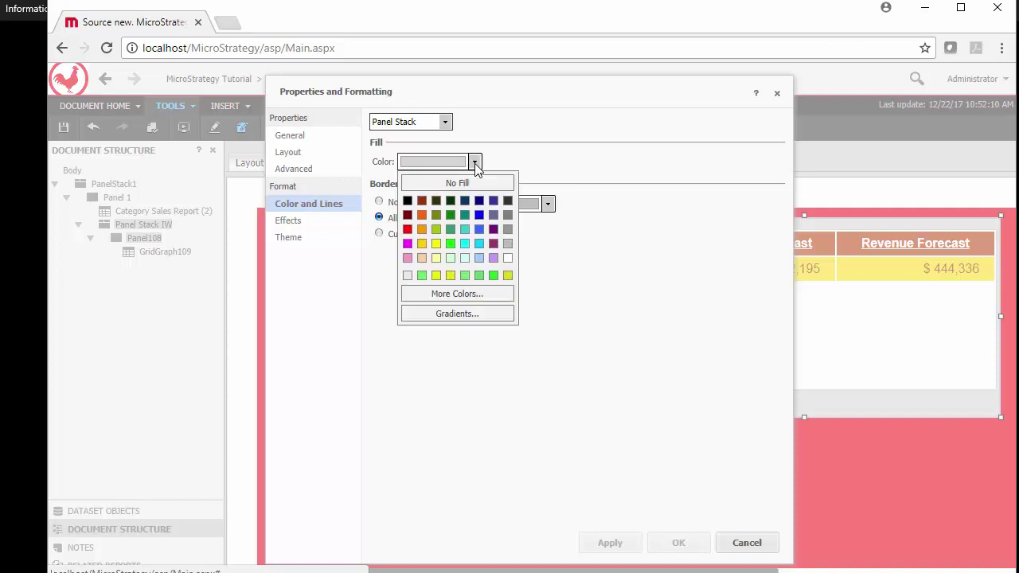
{"action": "left_click", "coordinate": [479, 216]}
{"action": "left_click", "coordinate": [678, 545]}
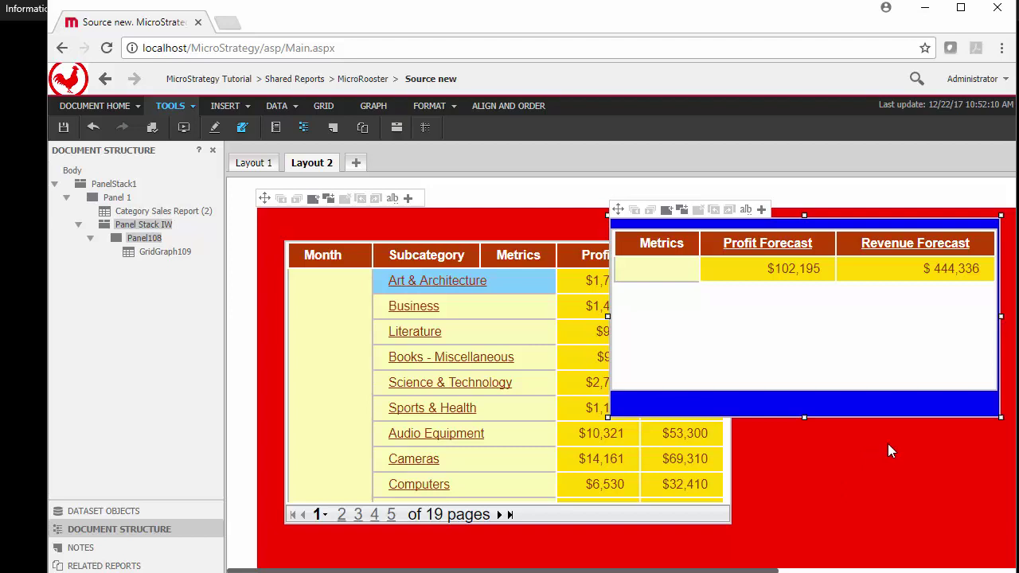
{"action": "left_click_drag", "start_coordinate": [805, 418], "coordinate": [800, 328]}
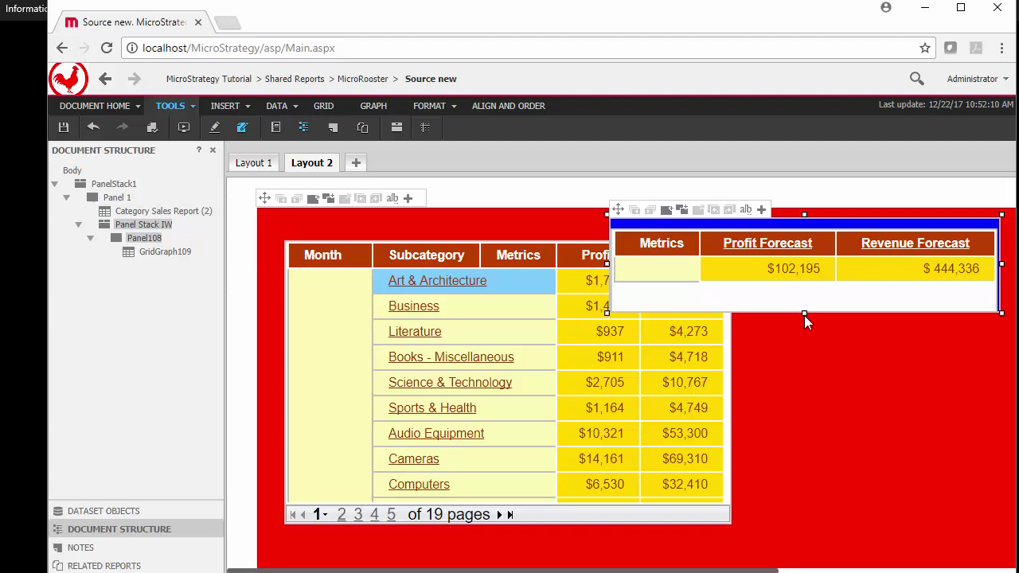
{"action": "left_click", "coordinate": [828, 472]}
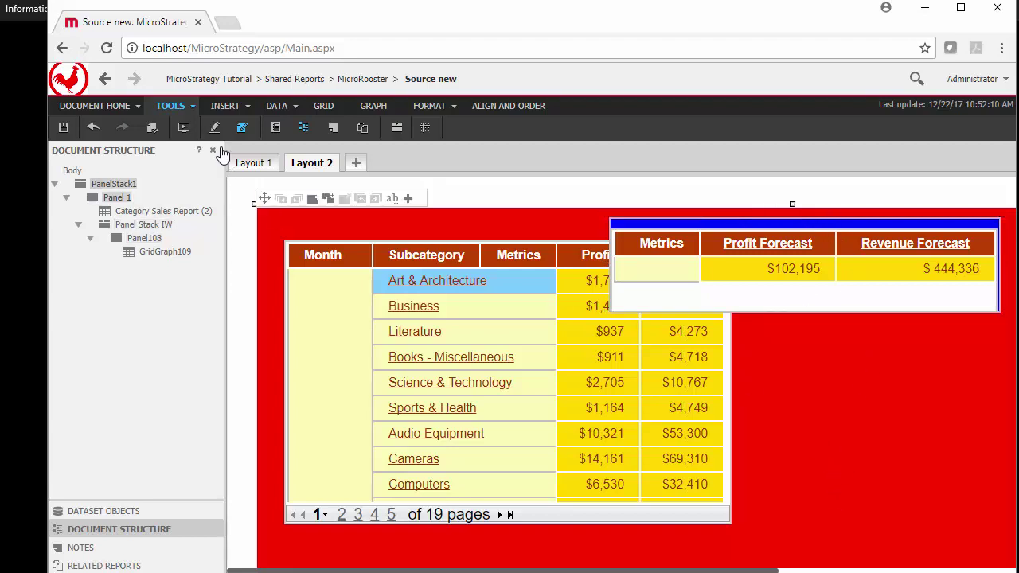
Step: Preview in presentation mode and click Art & Architecture, Business, Science & Technology, Books - Miscellaneous and Literature to see forecasts
{"action": "left_click", "coordinate": [184, 128]}
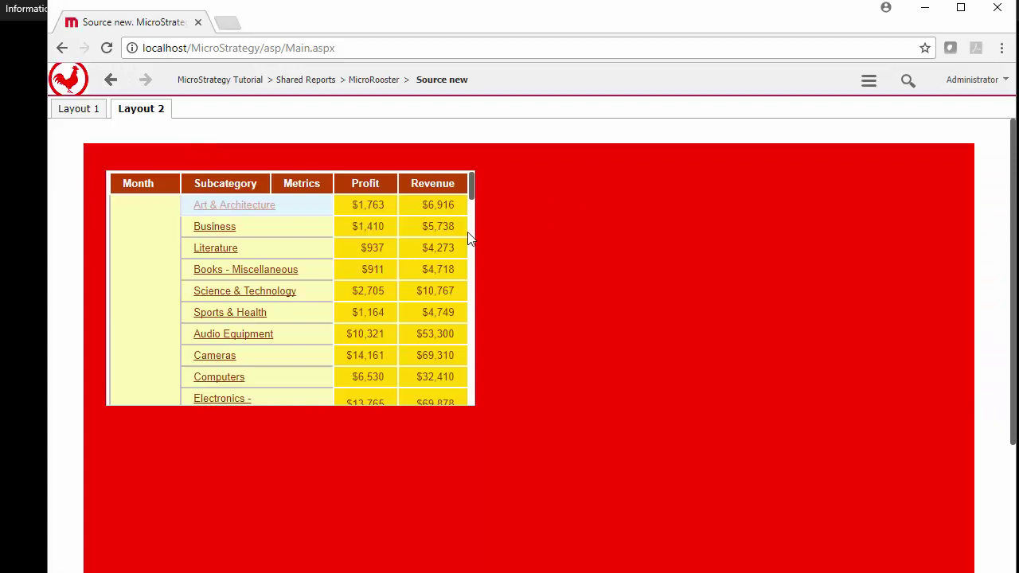
{"action": "left_click", "coordinate": [239, 206]}
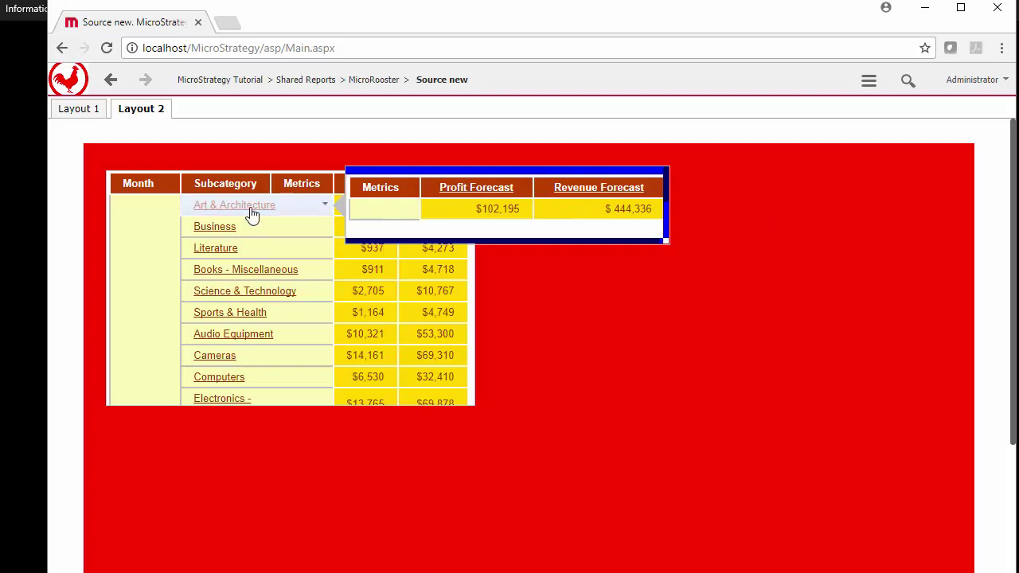
{"action": "left_click", "coordinate": [230, 229]}
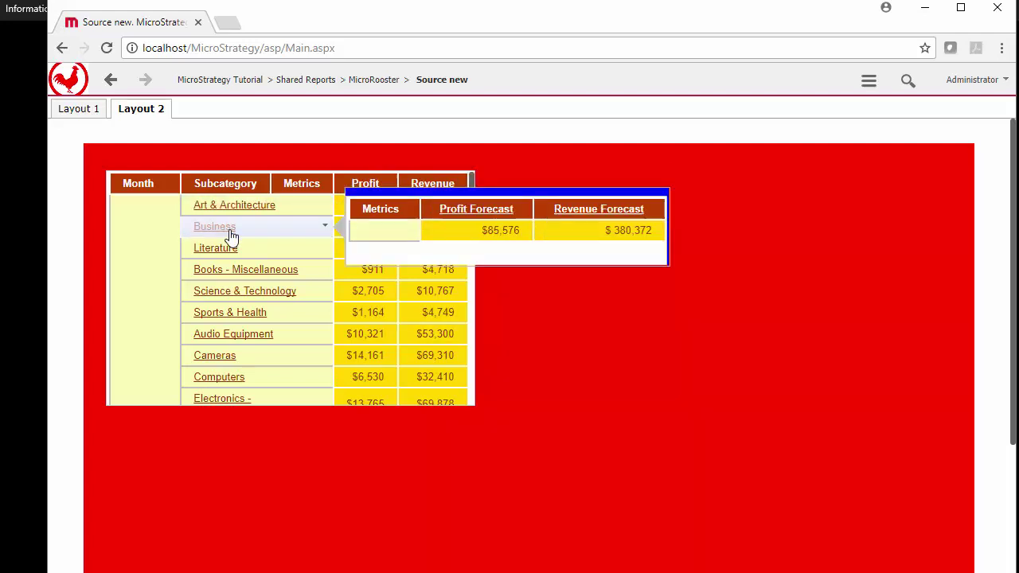
{"action": "left_click", "coordinate": [231, 293]}
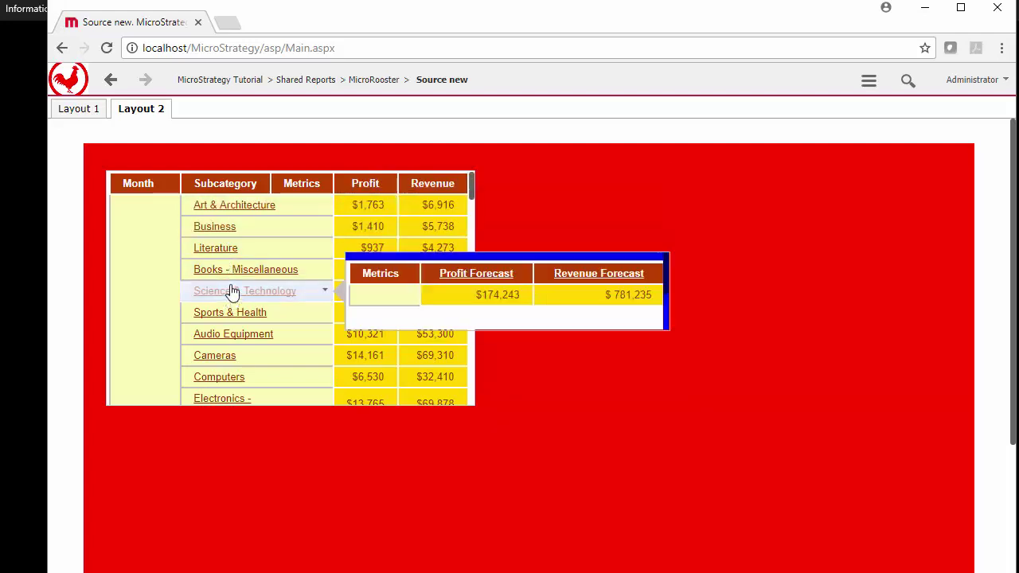
{"action": "left_click", "coordinate": [235, 273]}
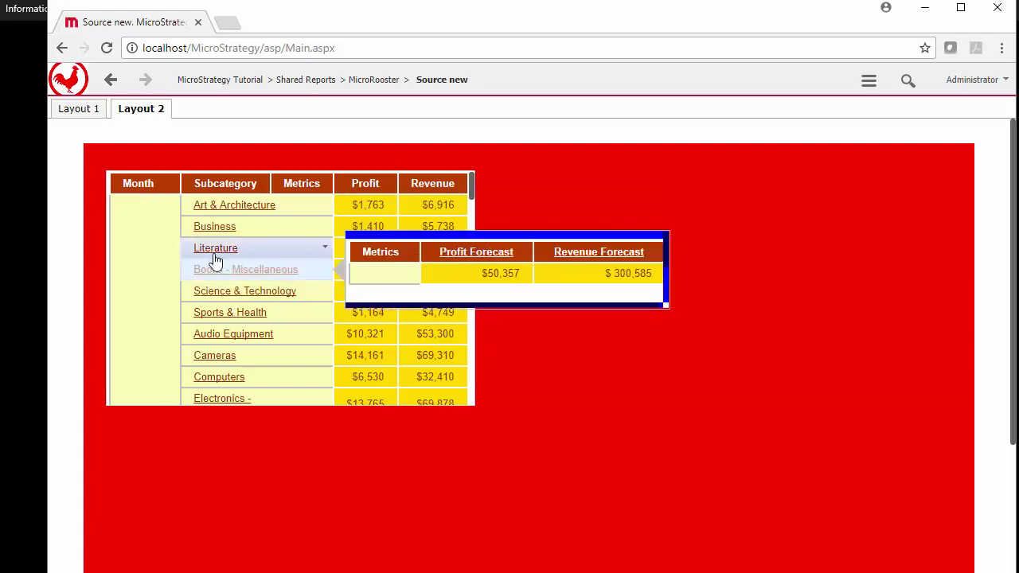
{"action": "left_click", "coordinate": [215, 249]}
{"action": "left_click", "coordinate": [209, 228]}
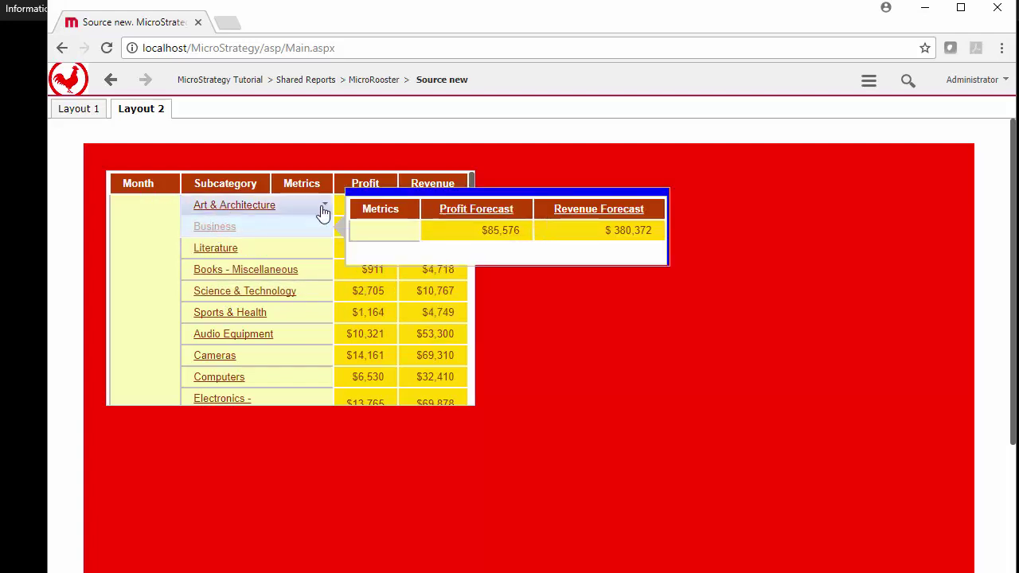
{"action": "left_click", "coordinate": [261, 207]}
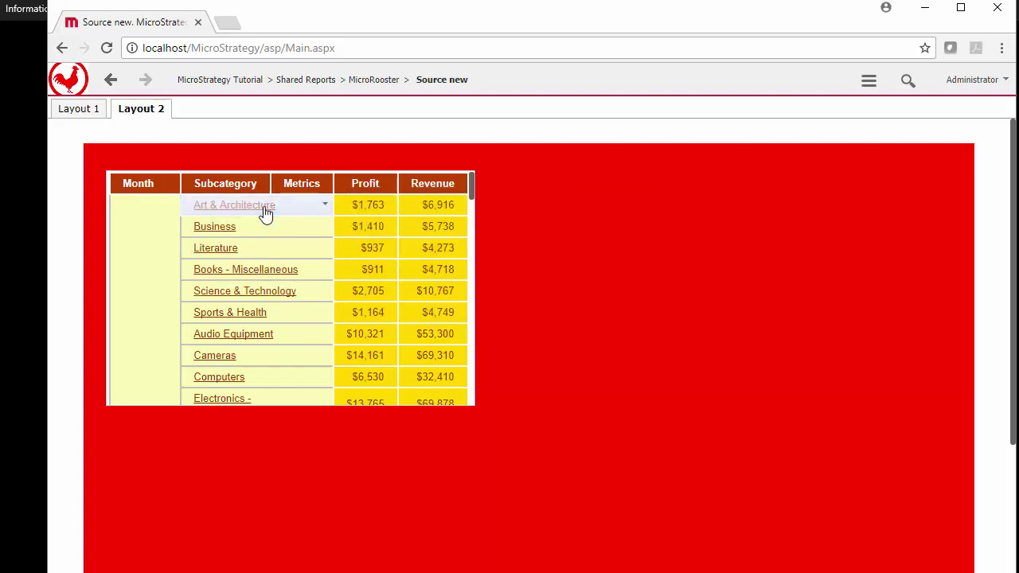
Step: Retest the popup on Art & Architecture, Literature and Books - Miscellaneous, then return the document to Edit mode
{"action": "left_click", "coordinate": [506, 340]}
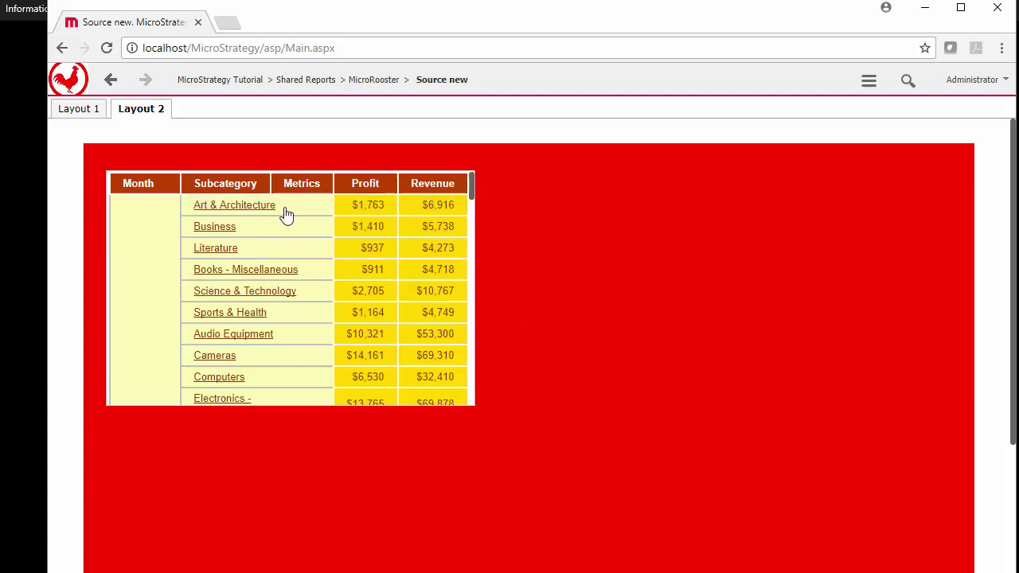
{"action": "left_click", "coordinate": [248, 210]}
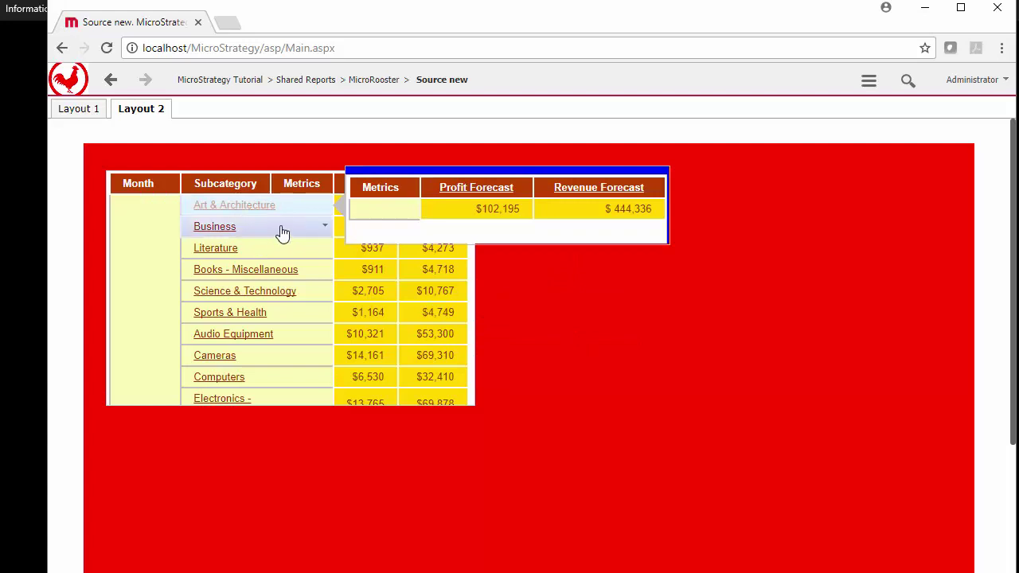
{"action": "left_click", "coordinate": [280, 229]}
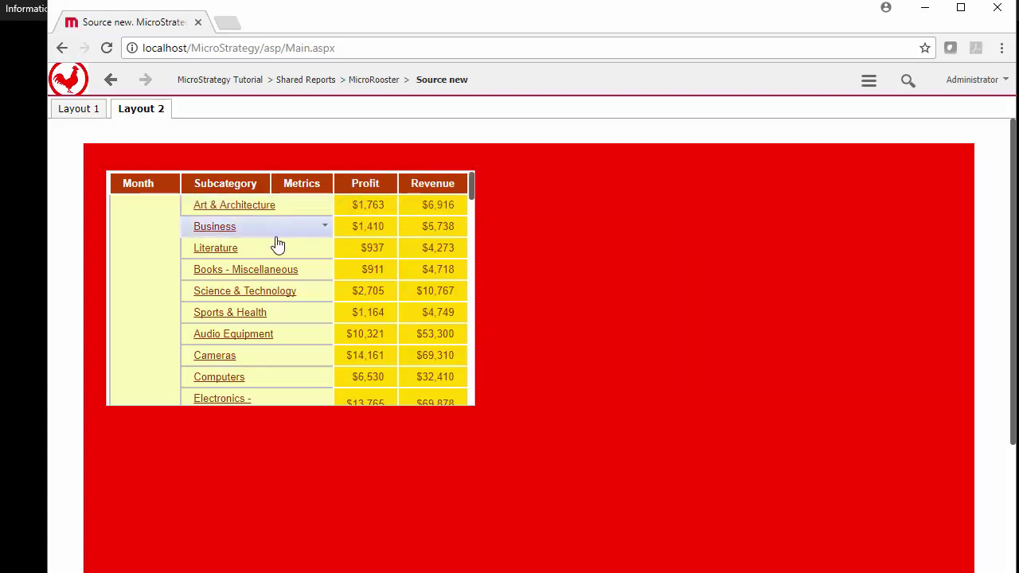
{"action": "left_click", "coordinate": [201, 254]}
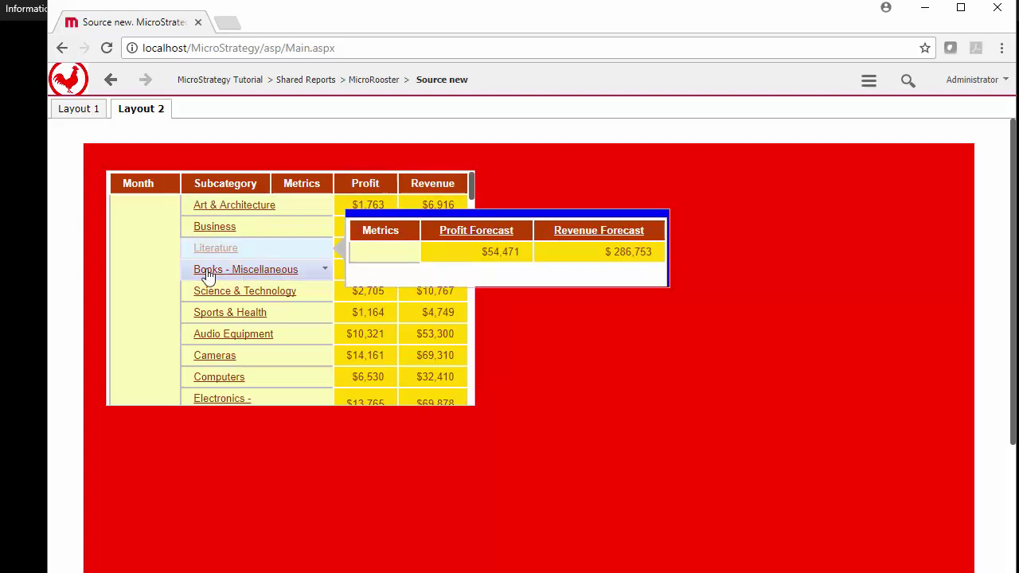
{"action": "left_click", "coordinate": [207, 272]}
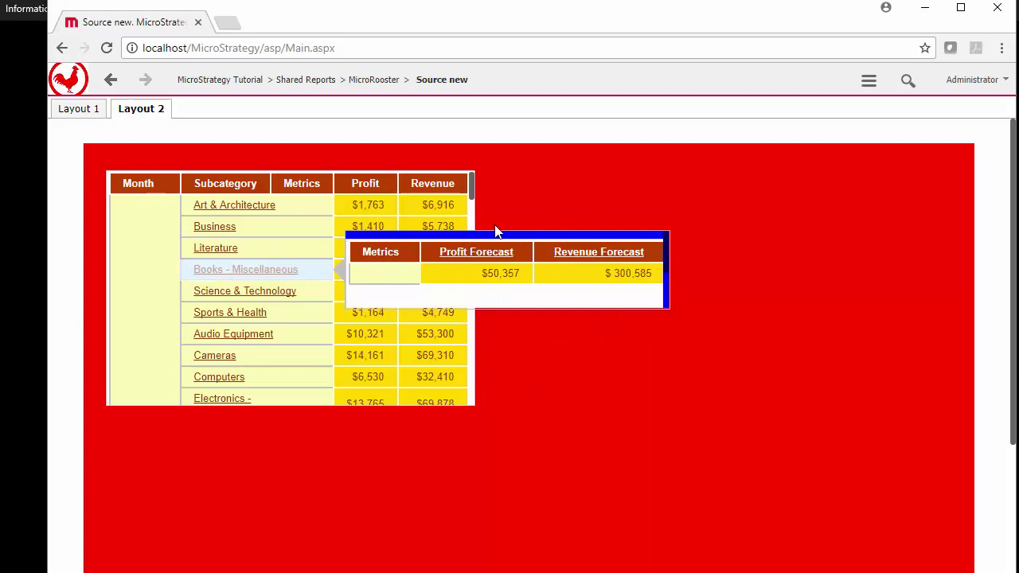
{"action": "left_click", "coordinate": [540, 409]}
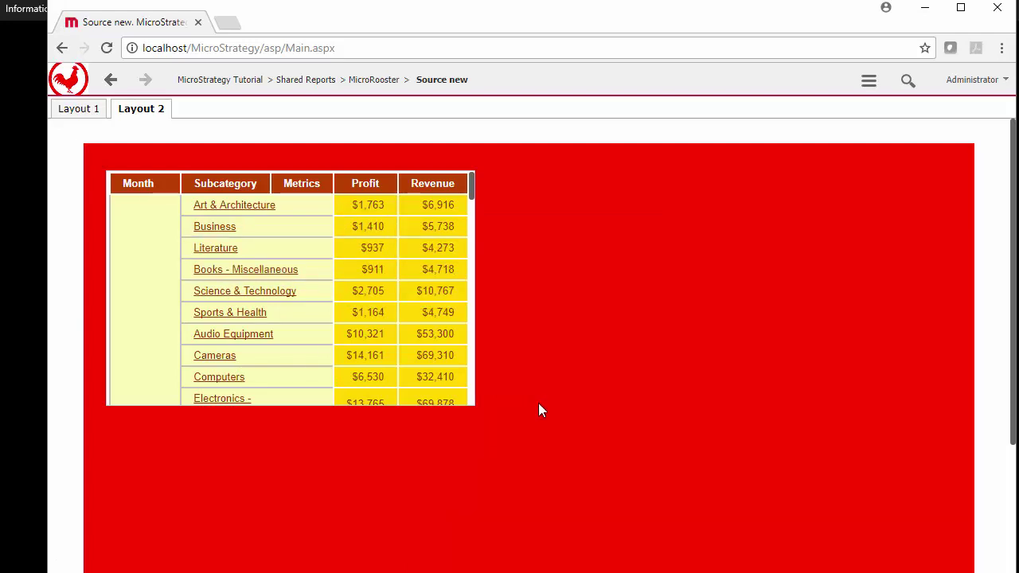
{"action": "left_click", "coordinate": [869, 82]}
{"action": "left_click", "coordinate": [783, 426]}
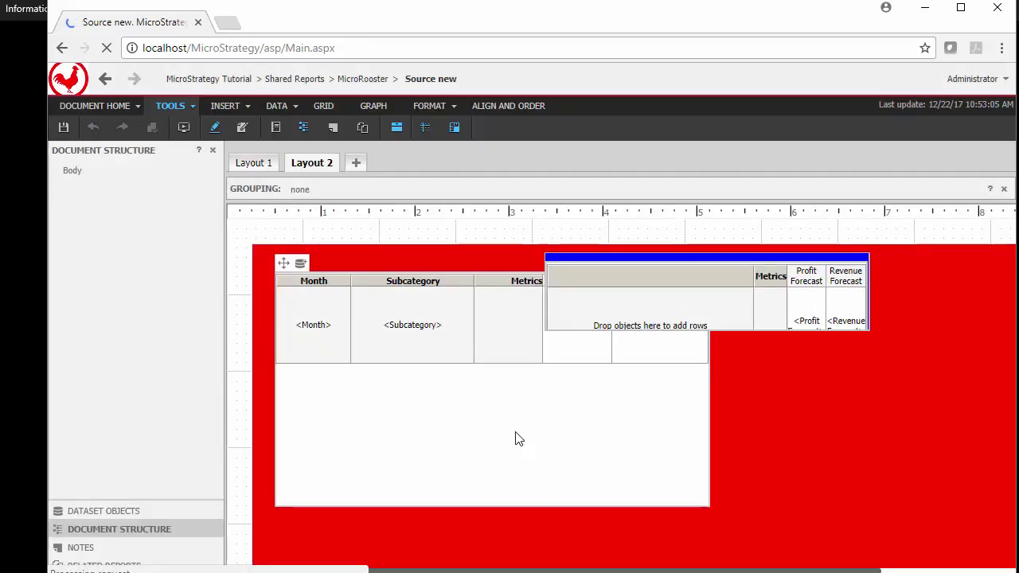
Step: Switch the Category Sales Report grid in Layout 2 to a vertical bar graph using View Graph
{"action": "left_click", "coordinate": [462, 436]}
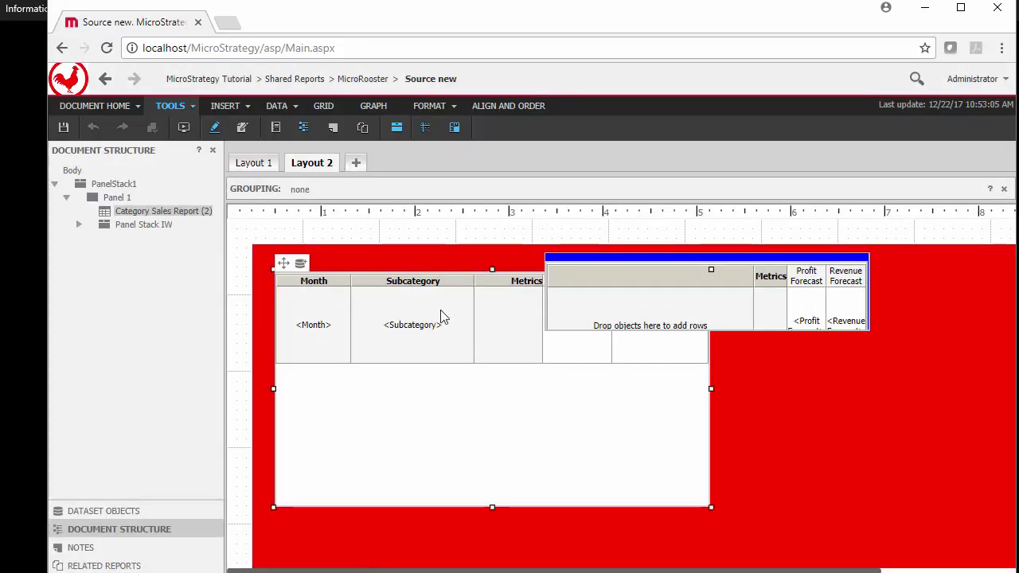
{"action": "left_click", "coordinate": [455, 112]}
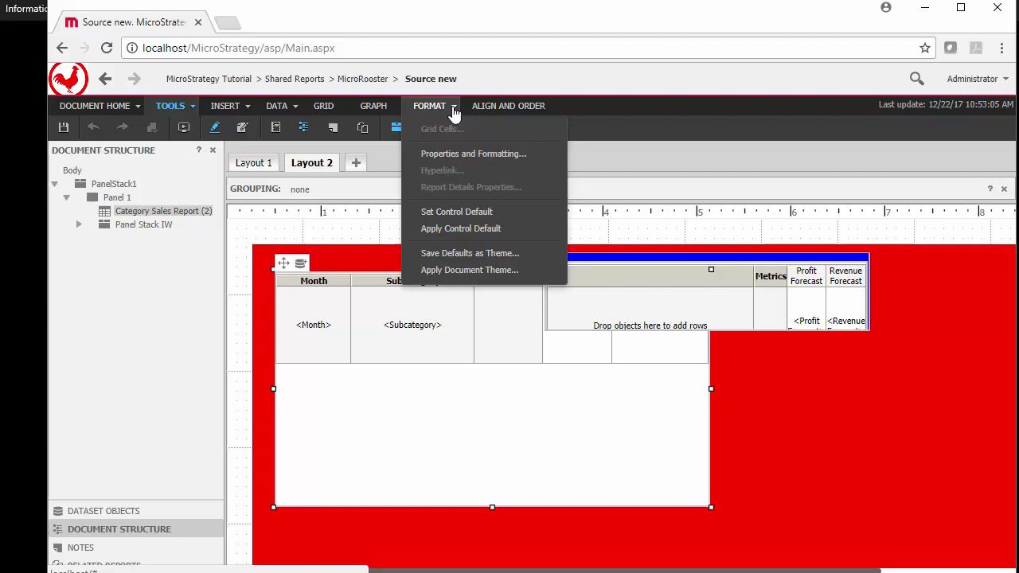
{"action": "left_click", "coordinate": [468, 156]}
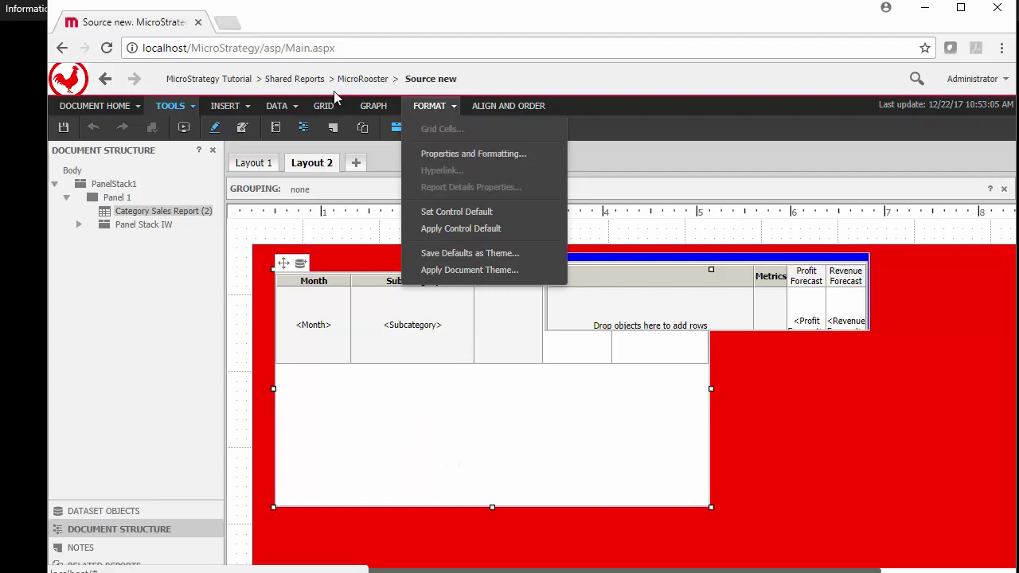
{"action": "left_click", "coordinate": [373, 106]}
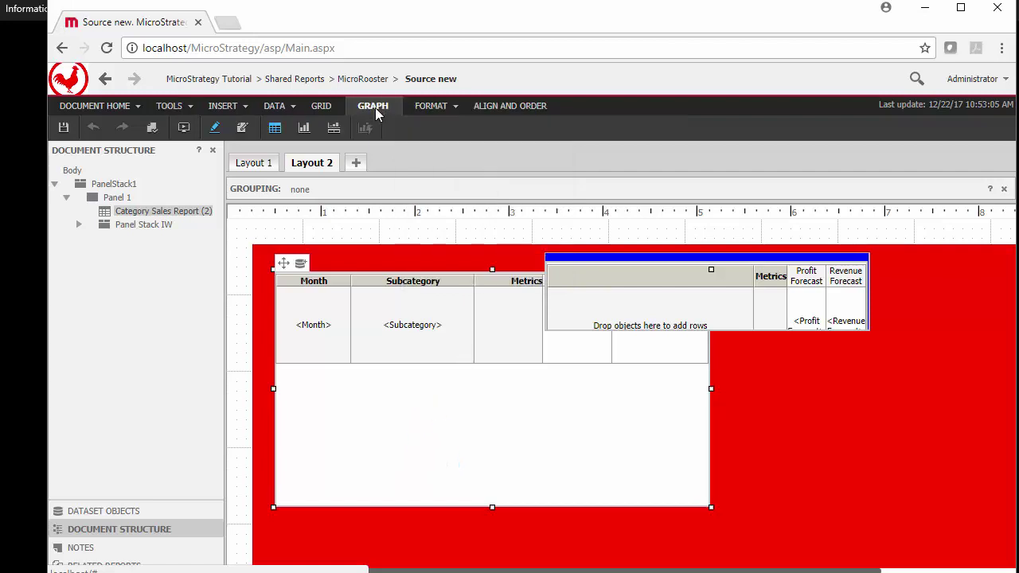
{"action": "left_click", "coordinate": [304, 130]}
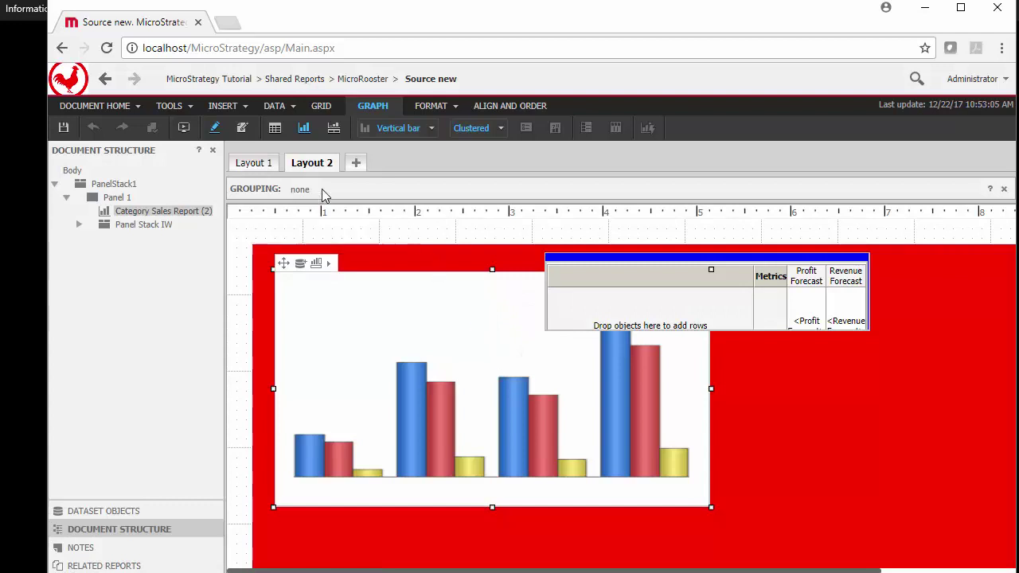
{"action": "left_click", "coordinate": [184, 131]}
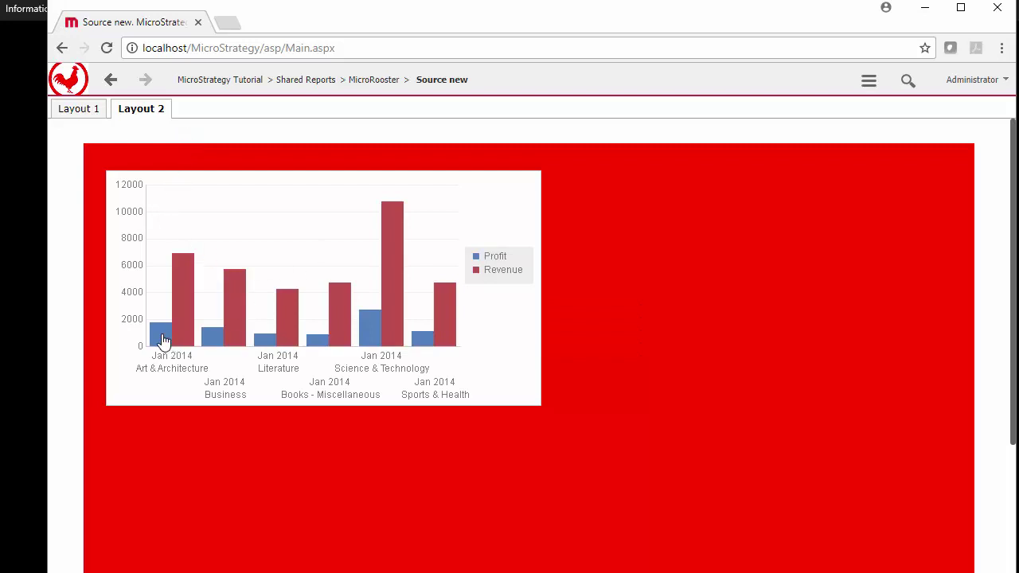
Step: Click bars such as Business and Sports & Health to check the blue Profit and Revenue Forecast window
{"action": "left_click", "coordinate": [190, 306]}
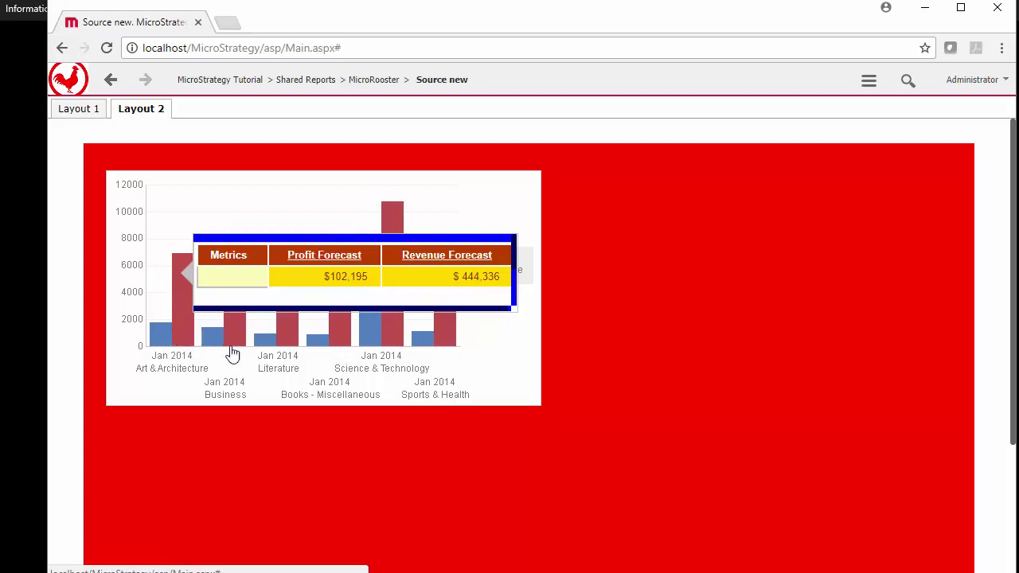
{"action": "mouse_move", "coordinate": [236, 342]}
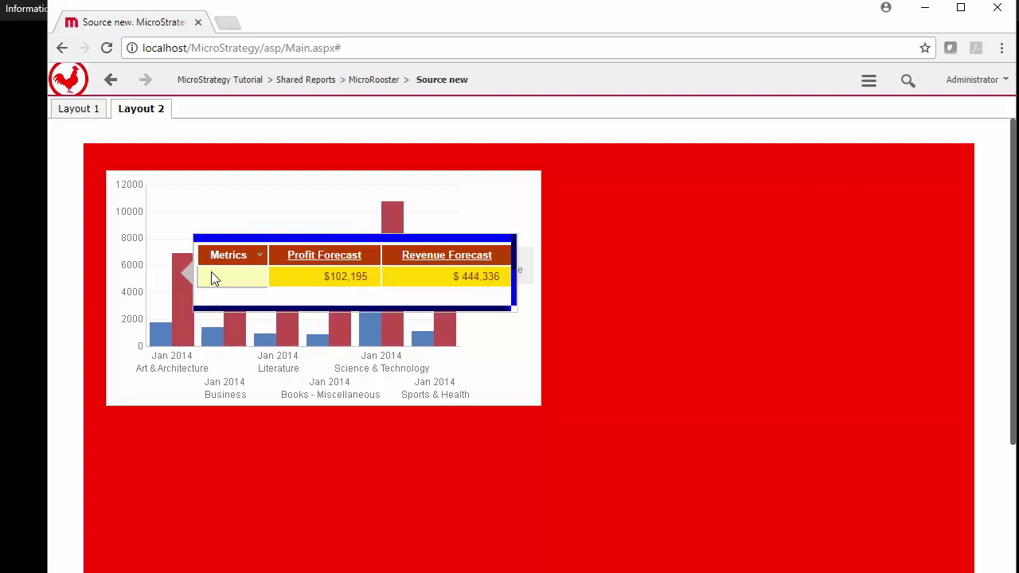
{"action": "left_click", "coordinate": [232, 344]}
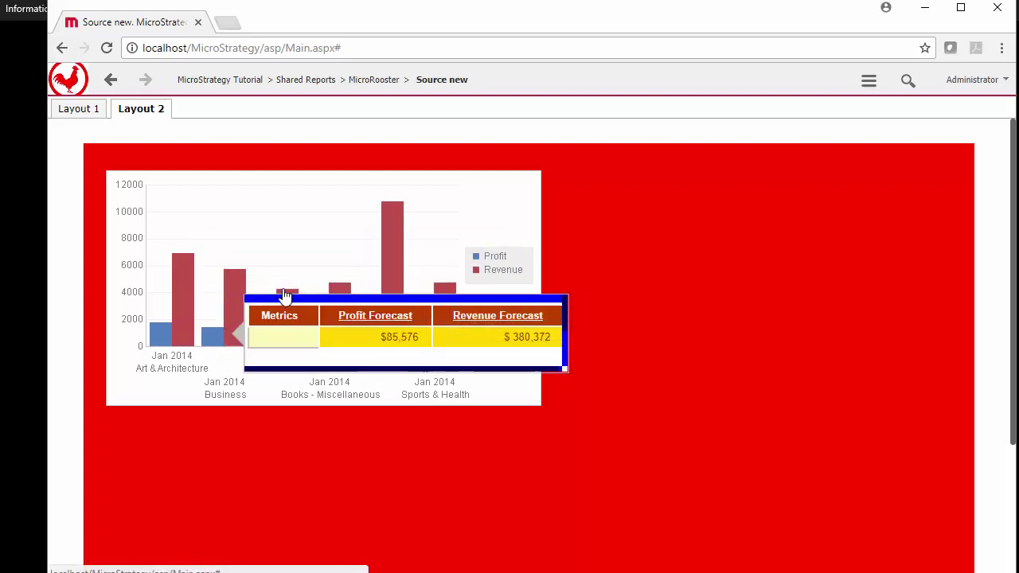
{"action": "left_click", "coordinate": [387, 233]}
{"action": "left_click", "coordinate": [445, 318]}
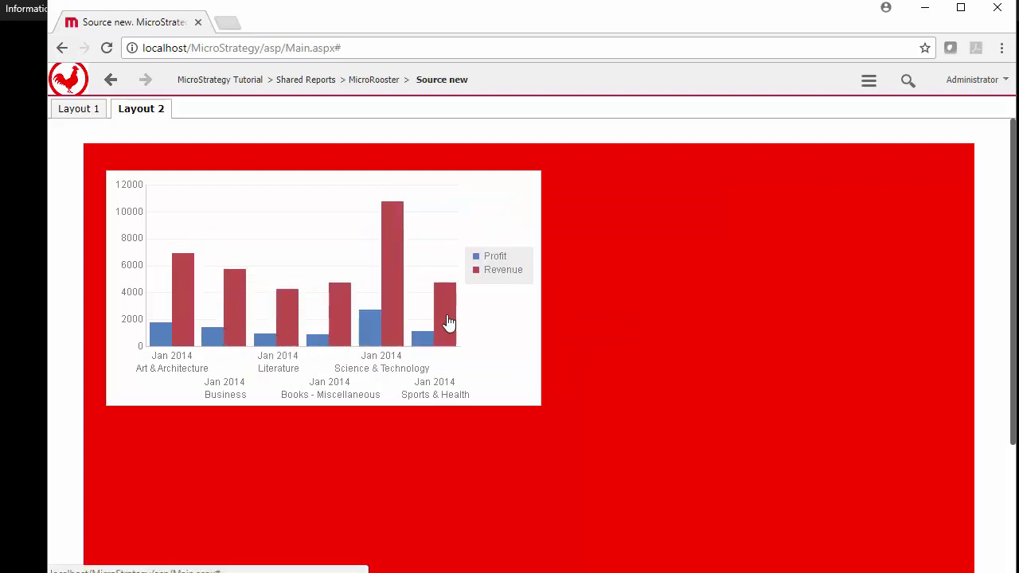
{"action": "mouse_move", "coordinate": [443, 317]}
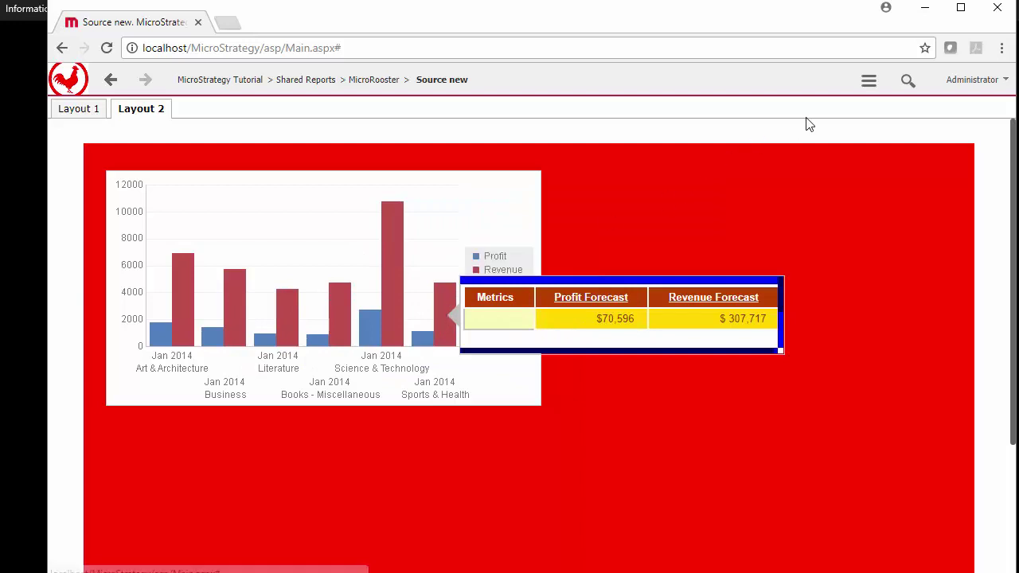
{"action": "left_click", "coordinate": [868, 80]}
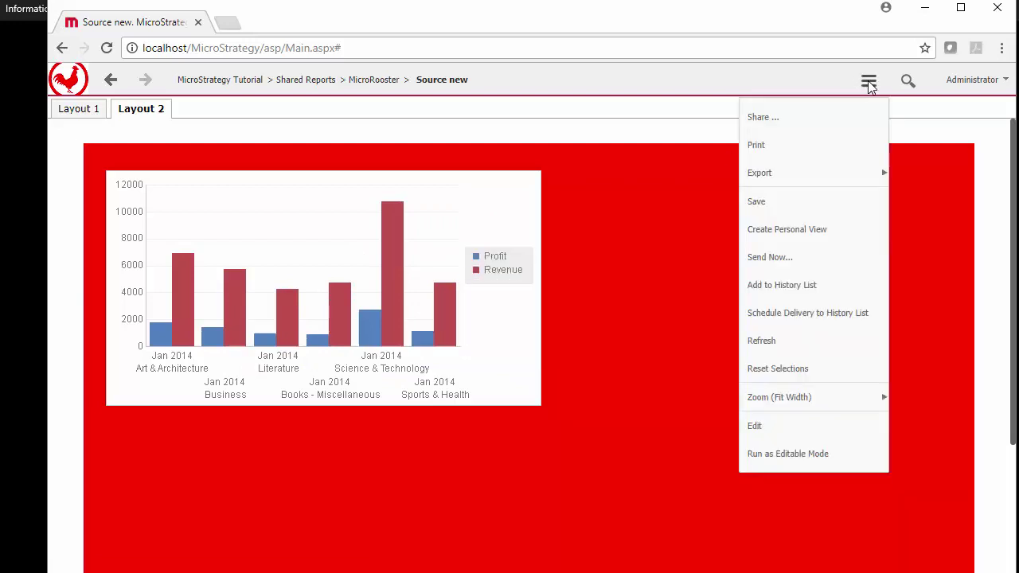
Step: Return to design mode and drag GridGraph109 left out of Panel108 onto Panel 1
{"action": "left_click", "coordinate": [784, 426]}
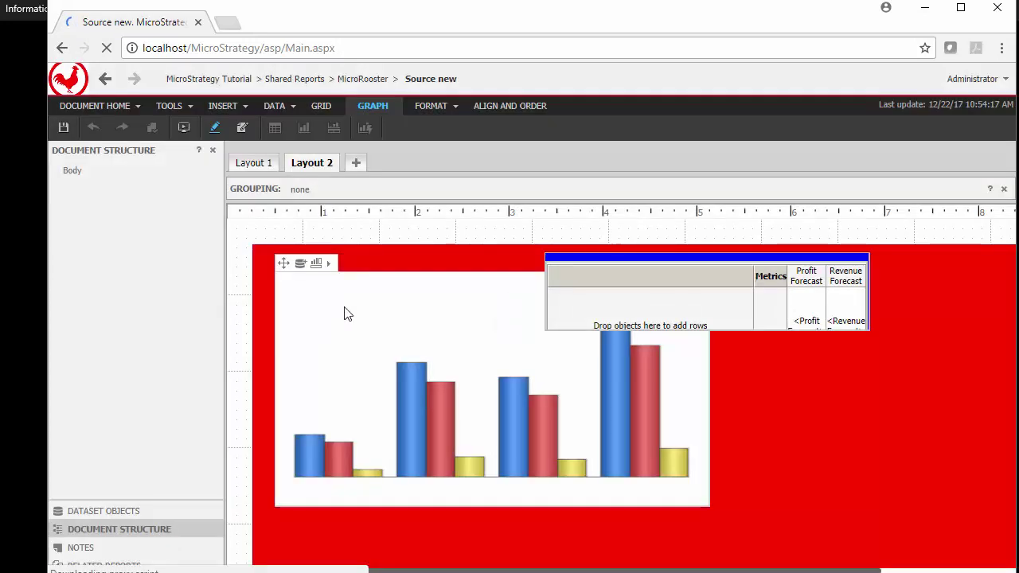
{"action": "mouse_move", "coordinate": [380, 364]}
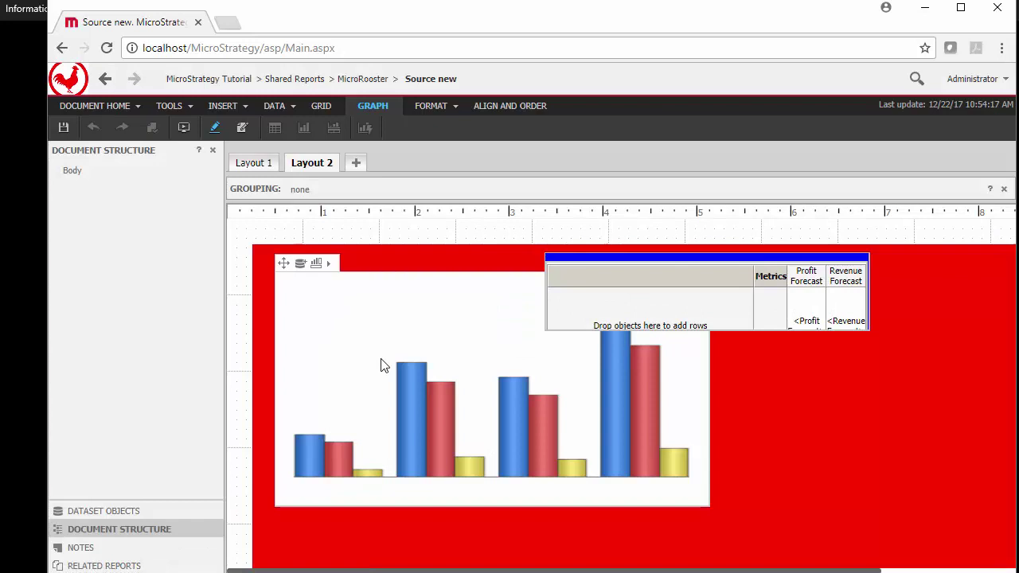
{"action": "left_click", "coordinate": [625, 262]}
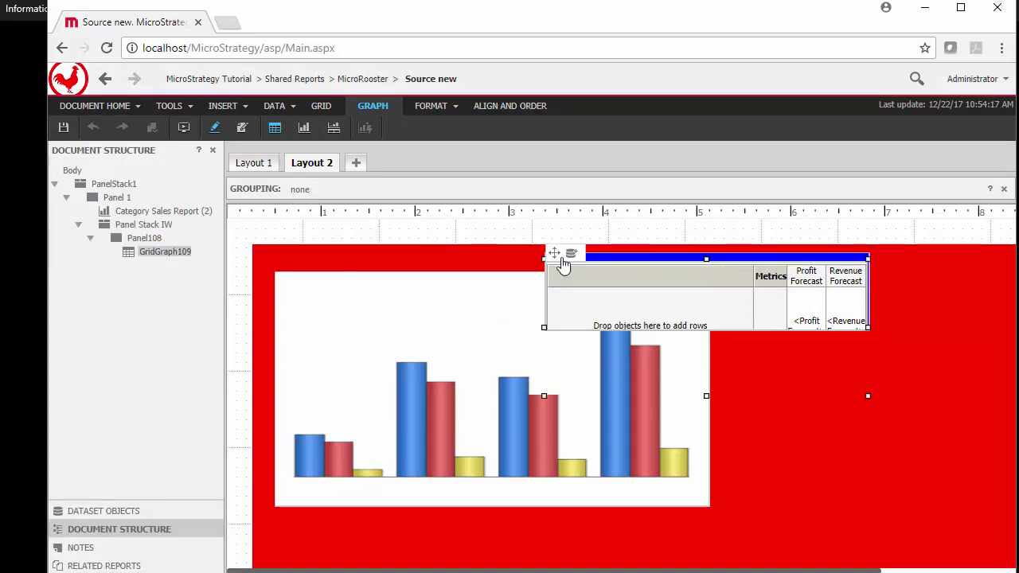
{"action": "left_click_drag", "start_coordinate": [563, 266], "coordinate": [324, 241]}
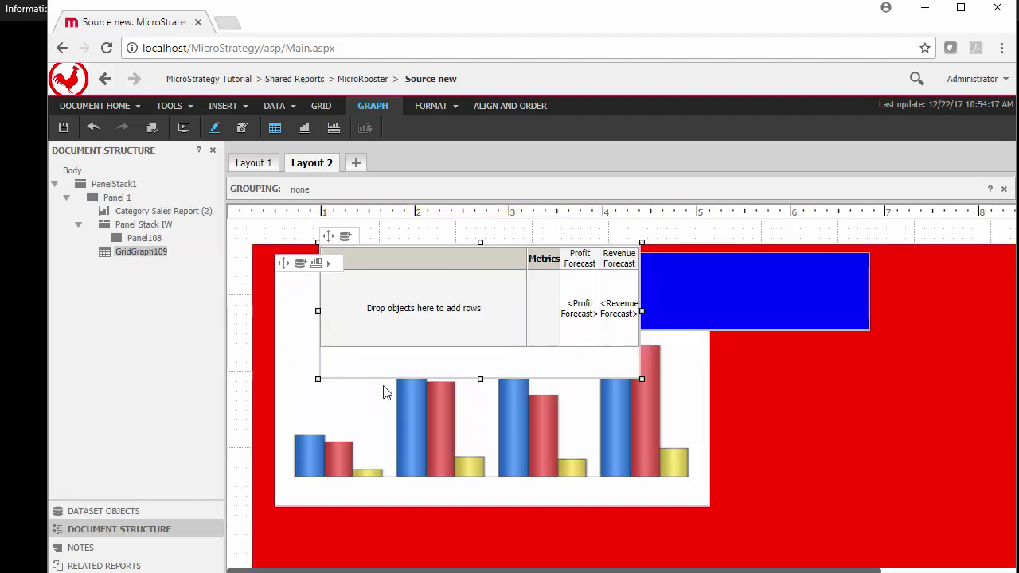
{"action": "left_click", "coordinate": [316, 414]}
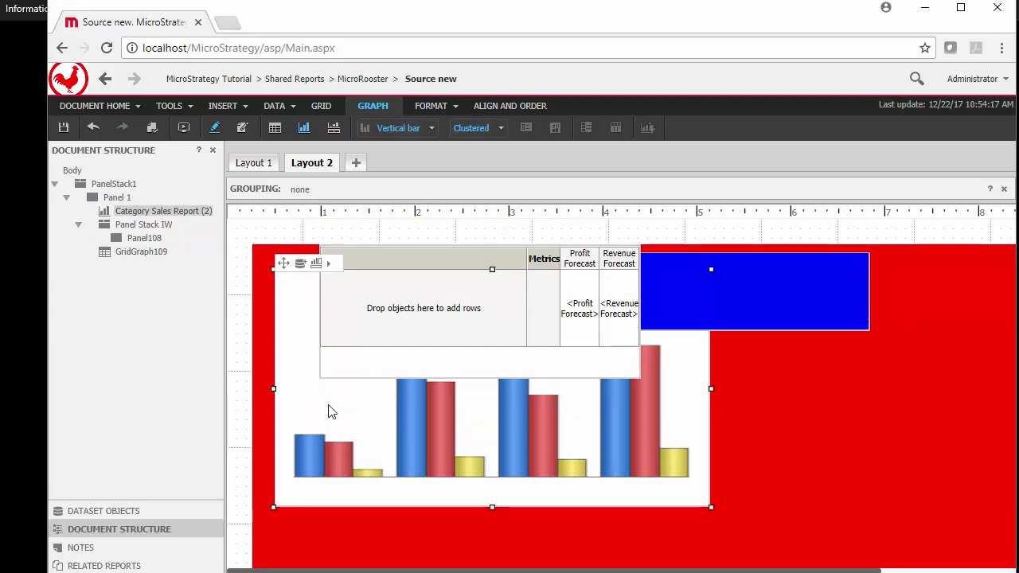
Step: Check the forecast grid's properties without changes, then select the Panel Stack IW information window
{"action": "right_click", "coordinate": [367, 261]}
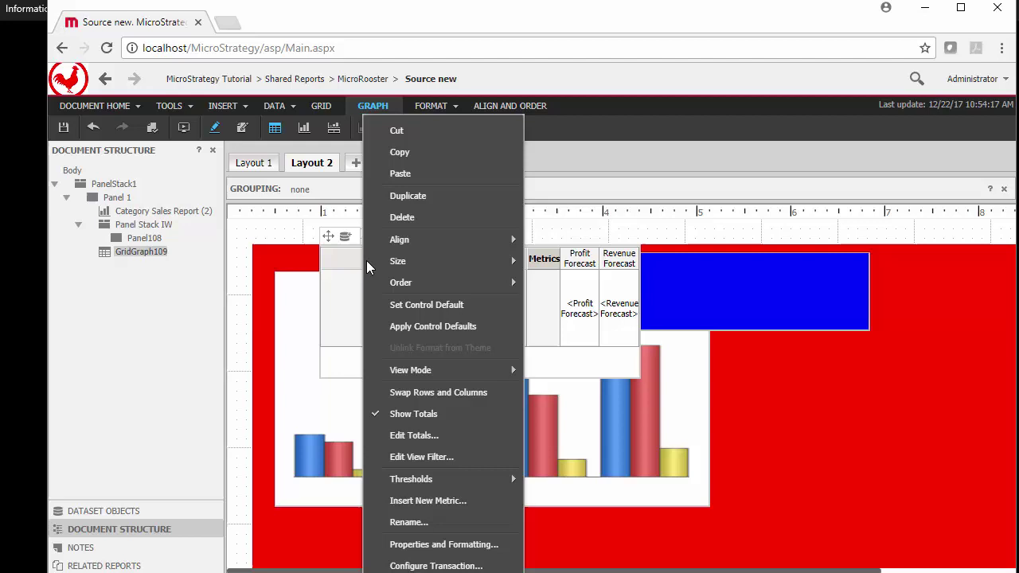
{"action": "left_click", "coordinate": [443, 544]}
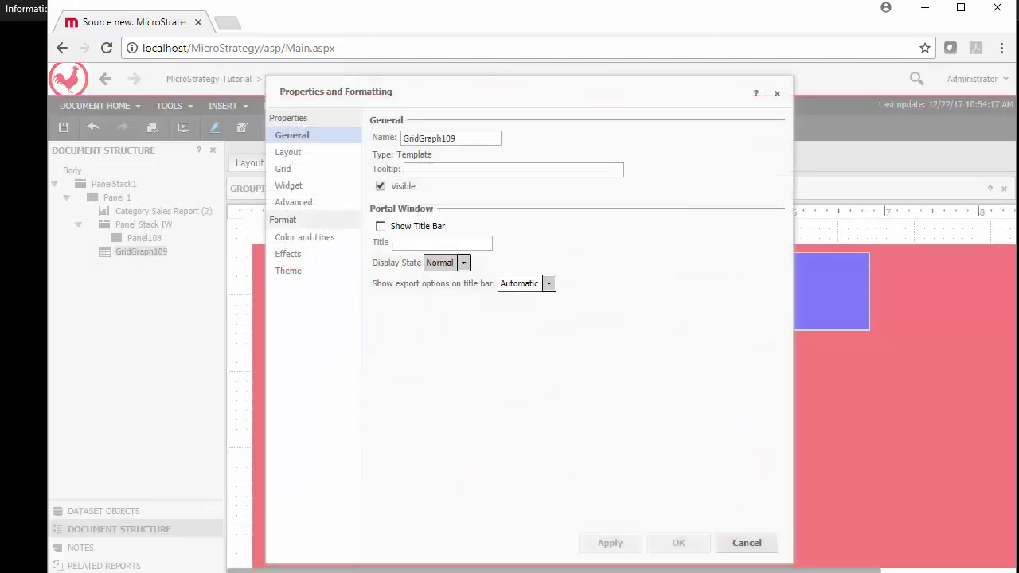
{"action": "left_click", "coordinate": [756, 544]}
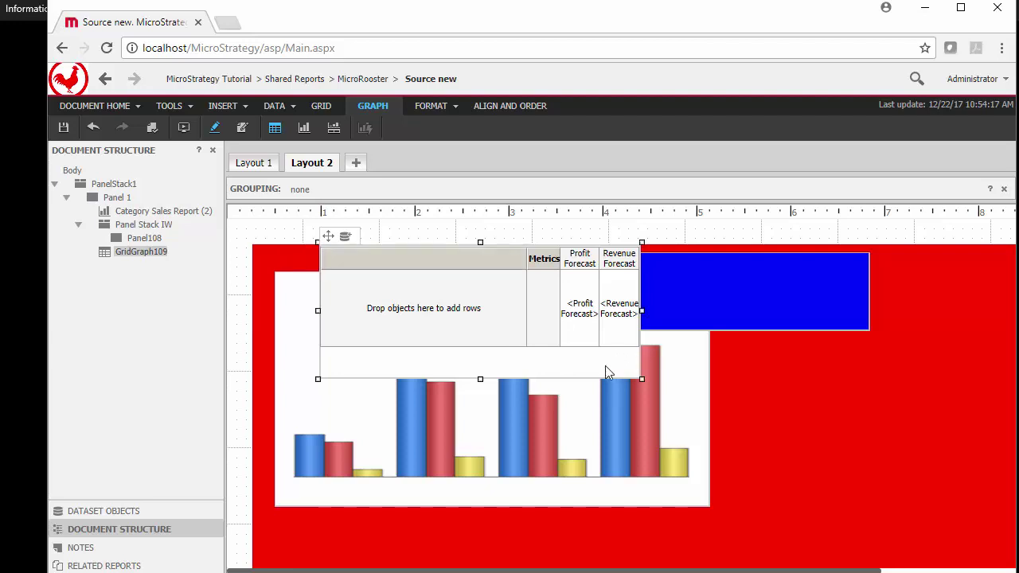
{"action": "right_click", "coordinate": [439, 366]}
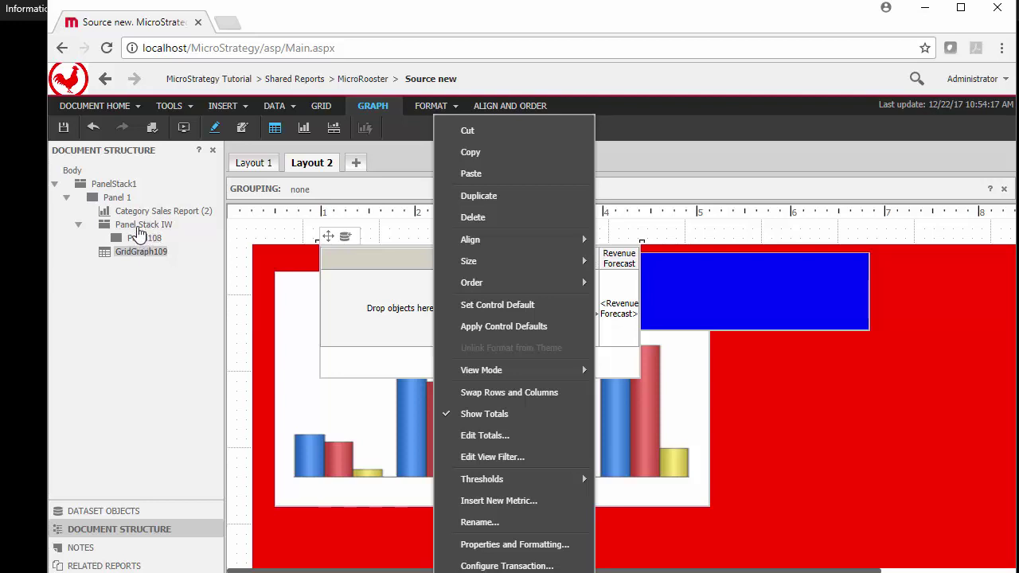
{"action": "left_click", "coordinate": [137, 227]}
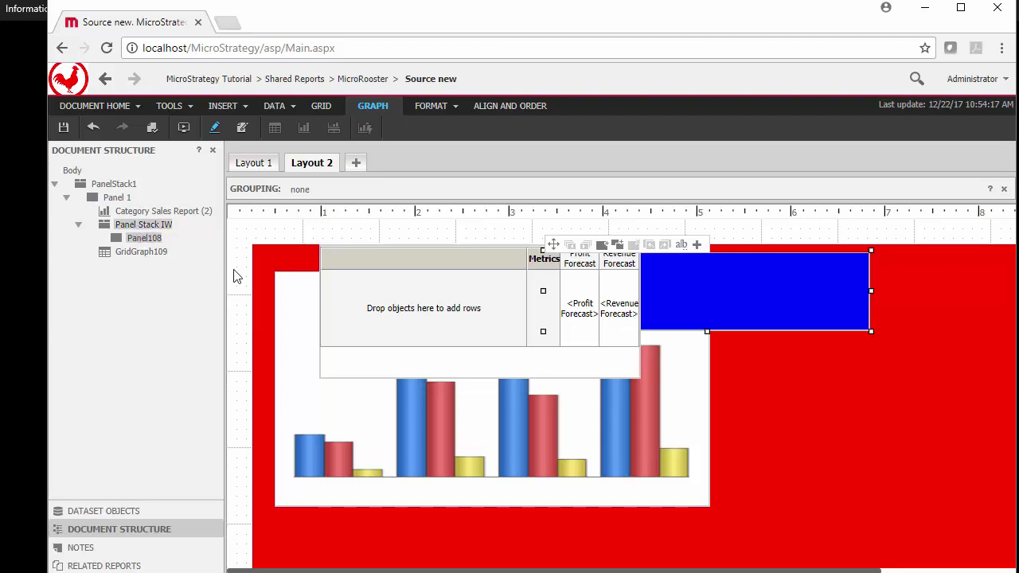
Step: Move GridGraph109 back into the blue panel and nudge the panel left over the graph
{"action": "left_click_drag", "start_coordinate": [328, 236], "coordinate": [566, 268]}
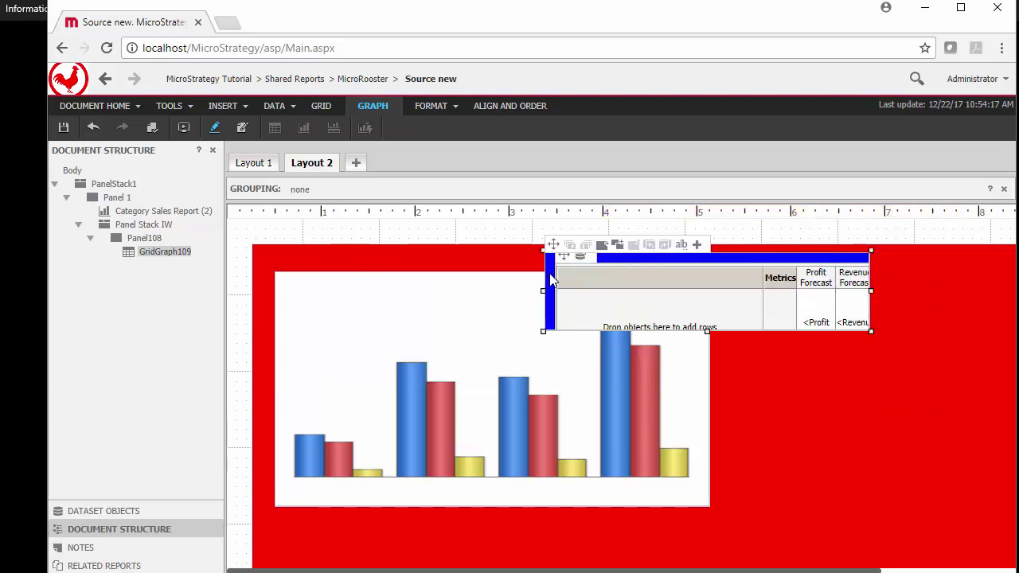
{"action": "key", "text": "Left"}
{"action": "key", "text": "Left"}
{"action": "key", "text": "Left"}
{"action": "key", "text": "Left"}
{"action": "key", "text": "Left"}
{"action": "key", "text": "Left"}
{"action": "key", "text": "Left"}
{"action": "key", "text": "Left"}
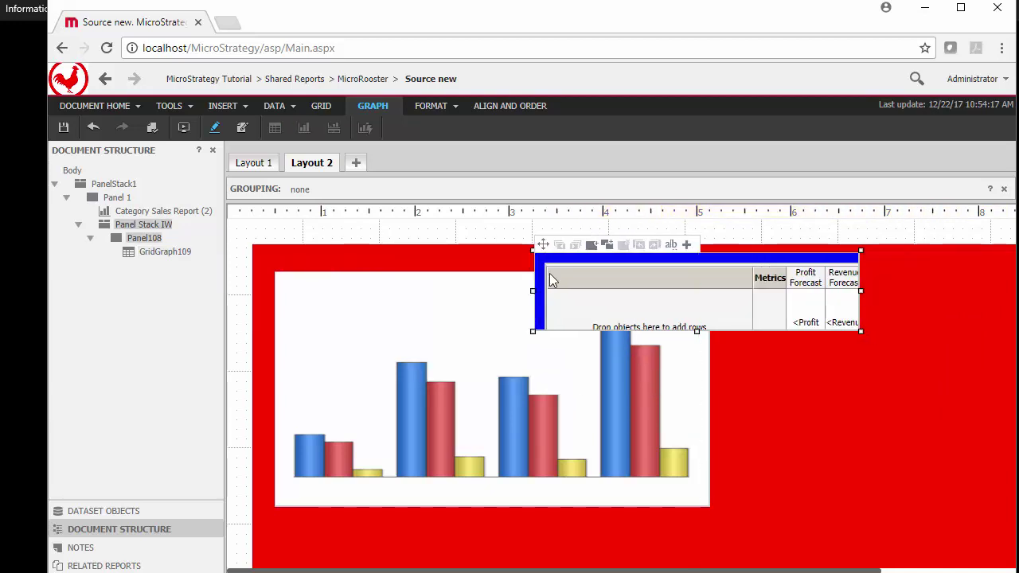
{"action": "key", "text": "Left"}
{"action": "key", "text": "Left"}
{"action": "key", "text": "Left"}
{"action": "key", "text": "Left"}
{"action": "key", "text": "Left"}
{"action": "key", "text": "Left"}
{"action": "key", "text": "Left"}
{"action": "key", "text": "Left"}
{"action": "key", "text": "Left"}
{"action": "key", "text": "Left"}
{"action": "key", "text": "Left"}
{"action": "key", "text": "Left"}
{"action": "key", "text": "Left"}
{"action": "key", "text": "Left"}
{"action": "key", "text": "Left"}
{"action": "key", "text": "Left"}
{"action": "key", "text": "Left"}
{"action": "key", "text": "Left"}
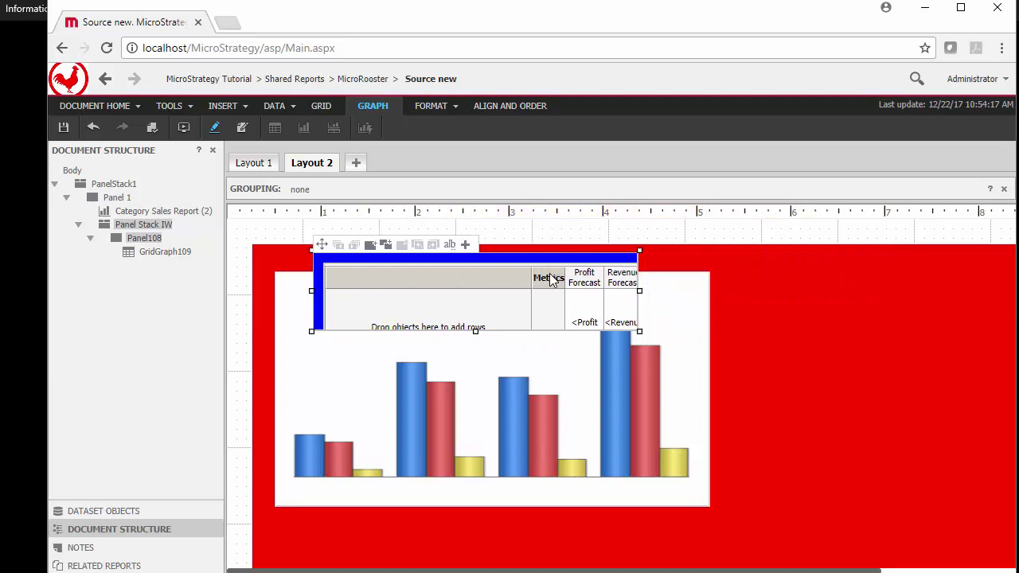
{"action": "left_click", "coordinate": [380, 273]}
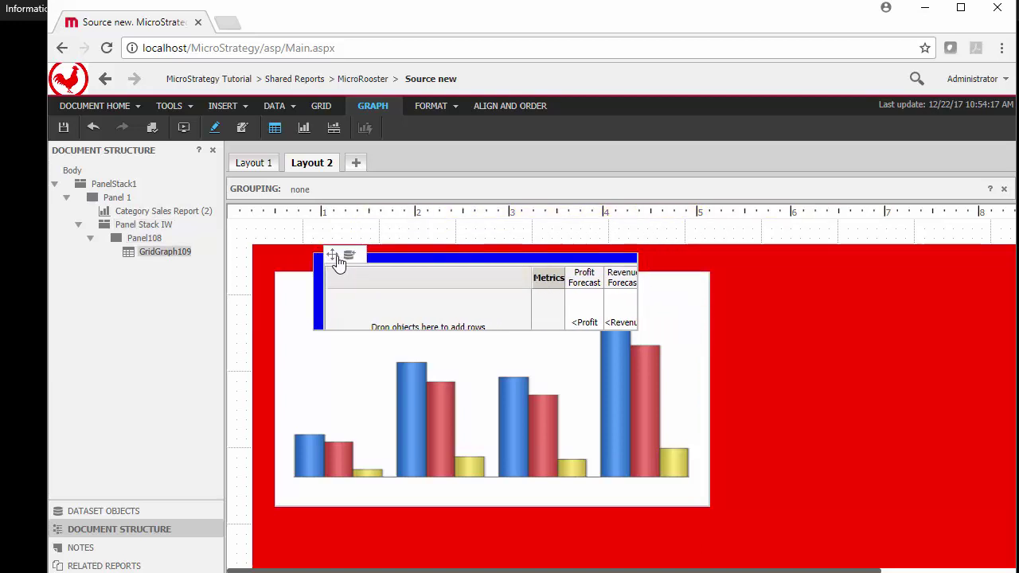
{"action": "left_click_drag", "start_coordinate": [333, 258], "coordinate": [328, 256]}
{"action": "mouse_move", "coordinate": [424, 263]}
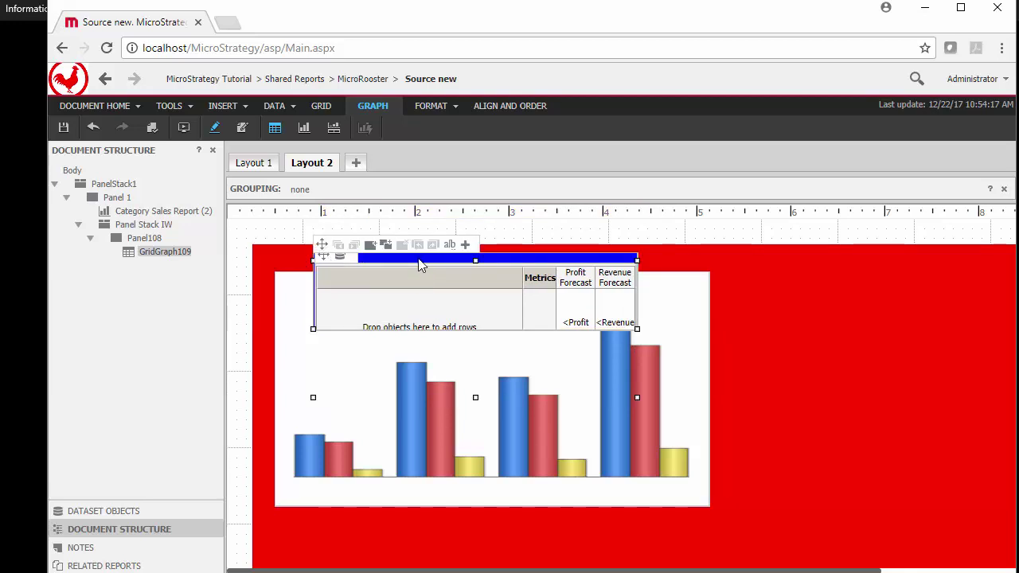
Step: Change Panel Stack IW's information-window placement from Automatic to Fixed
{"action": "left_click", "coordinate": [420, 265]}
{"action": "right_click", "coordinate": [421, 265]}
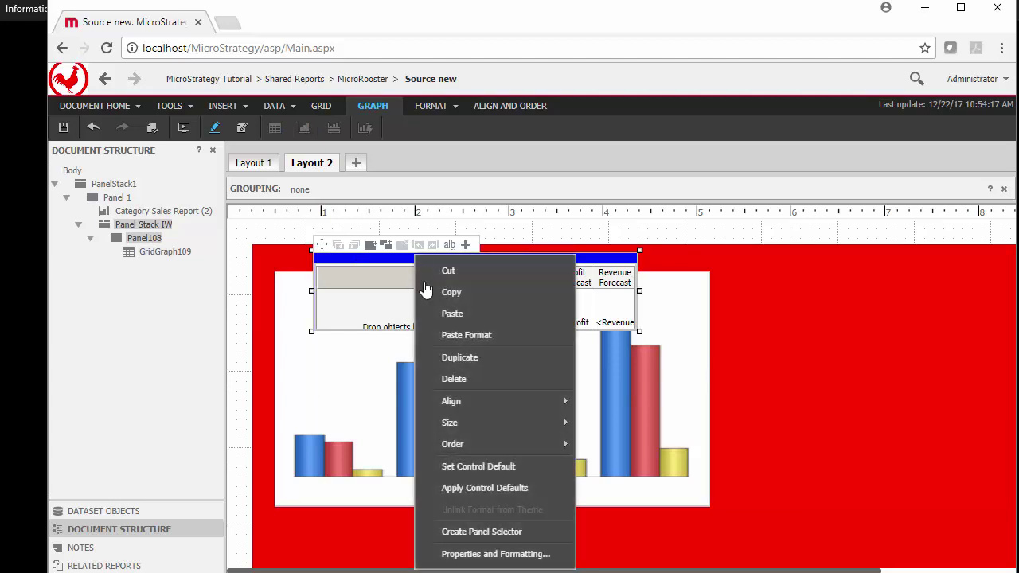
{"action": "left_click", "coordinate": [506, 556]}
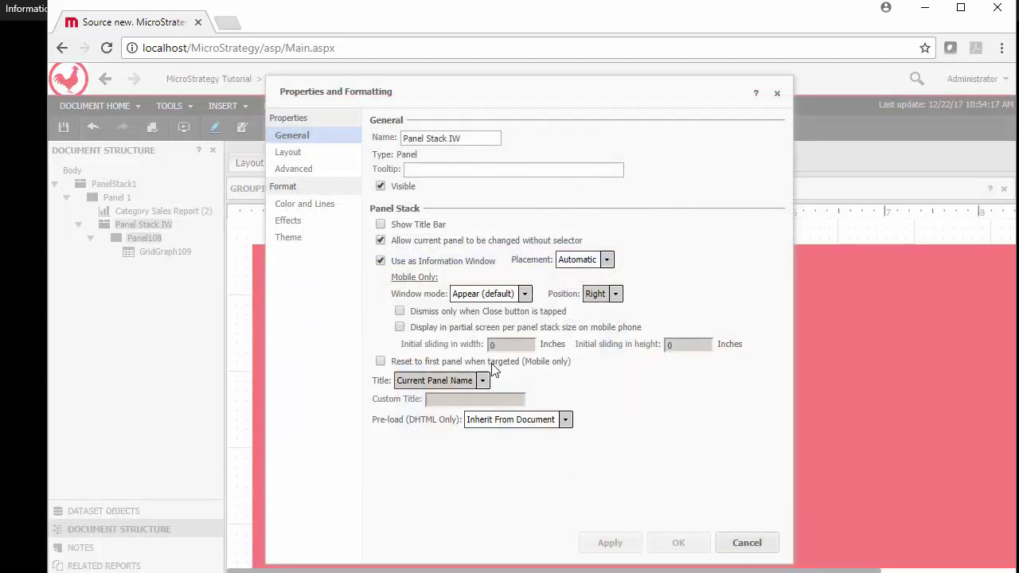
{"action": "left_click", "coordinate": [607, 261]}
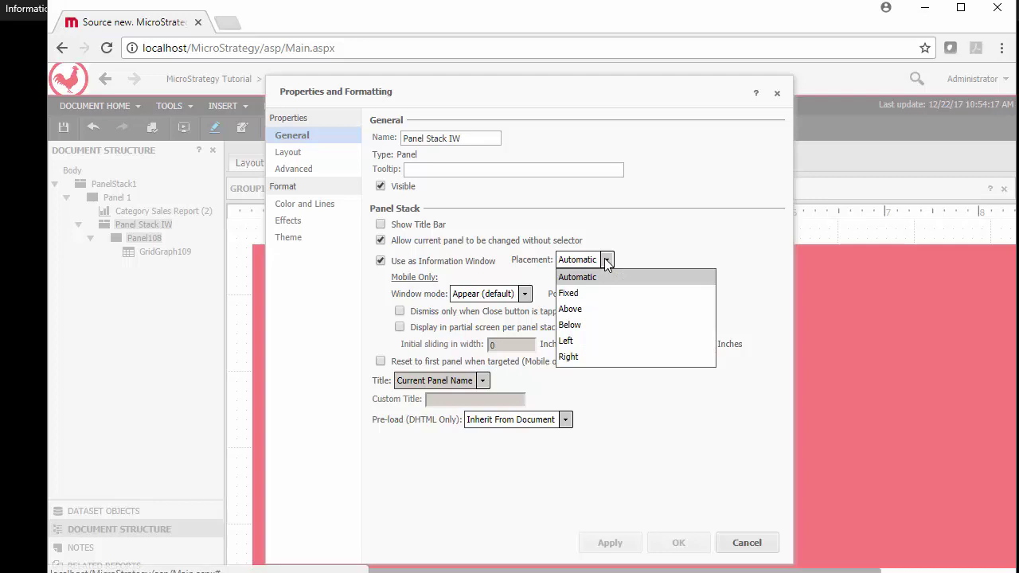
{"action": "left_click", "coordinate": [570, 294]}
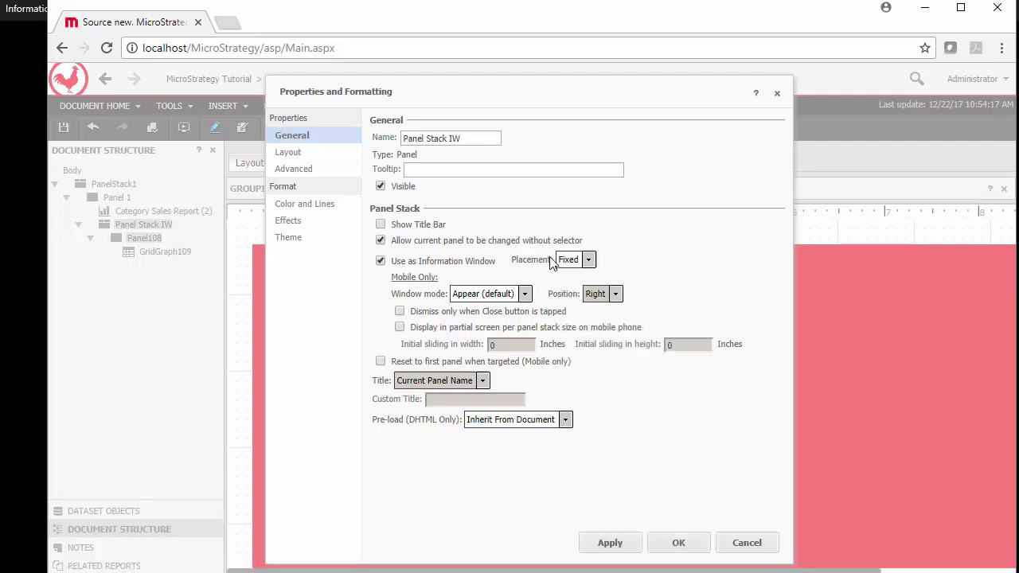
{"action": "left_click", "coordinate": [680, 544]}
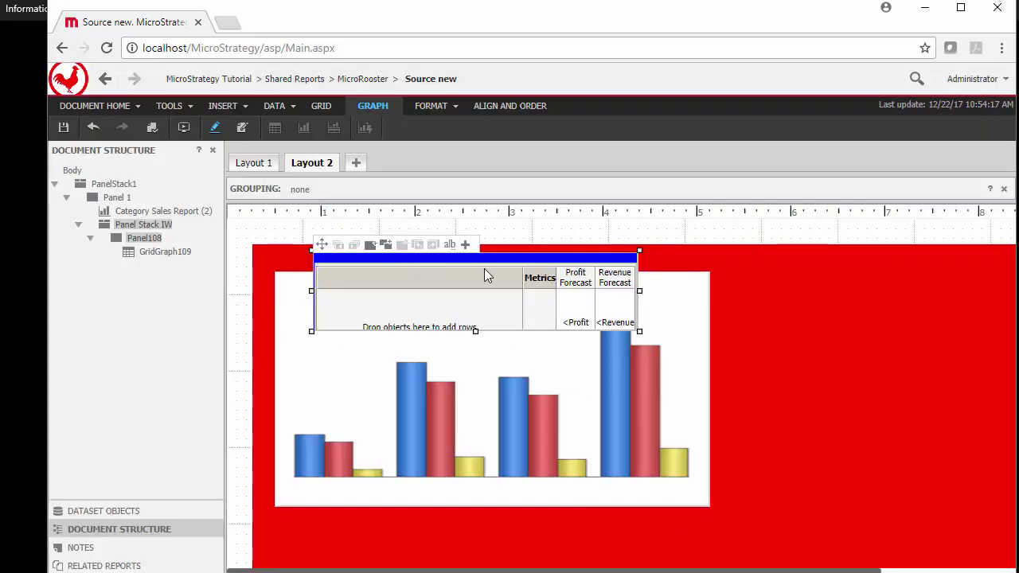
Step: Preview the document and click Art & Architecture, Sports & Health and other bars to check the fixed forecast window
{"action": "left_click", "coordinate": [184, 129]}
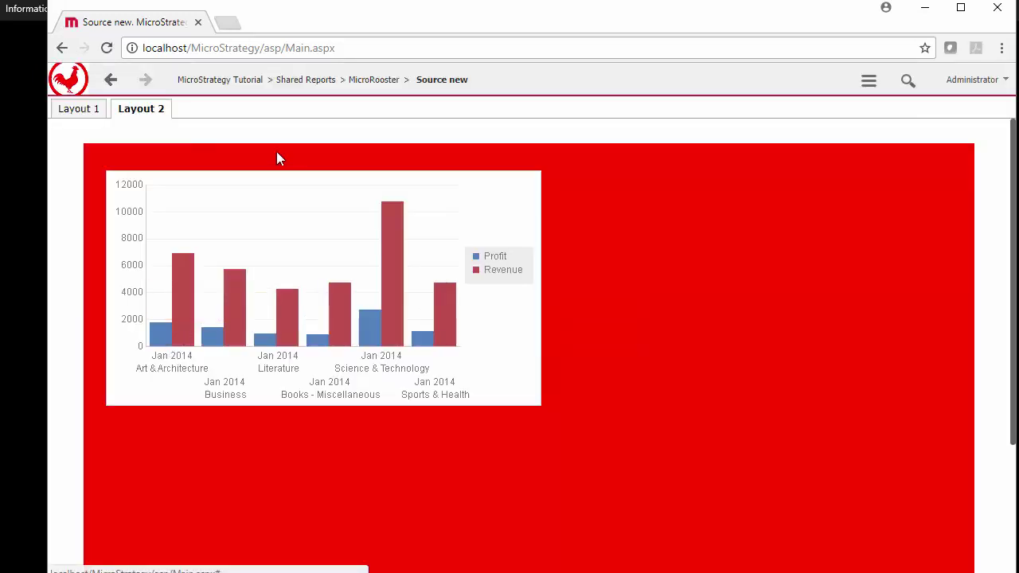
{"action": "left_click", "coordinate": [167, 341]}
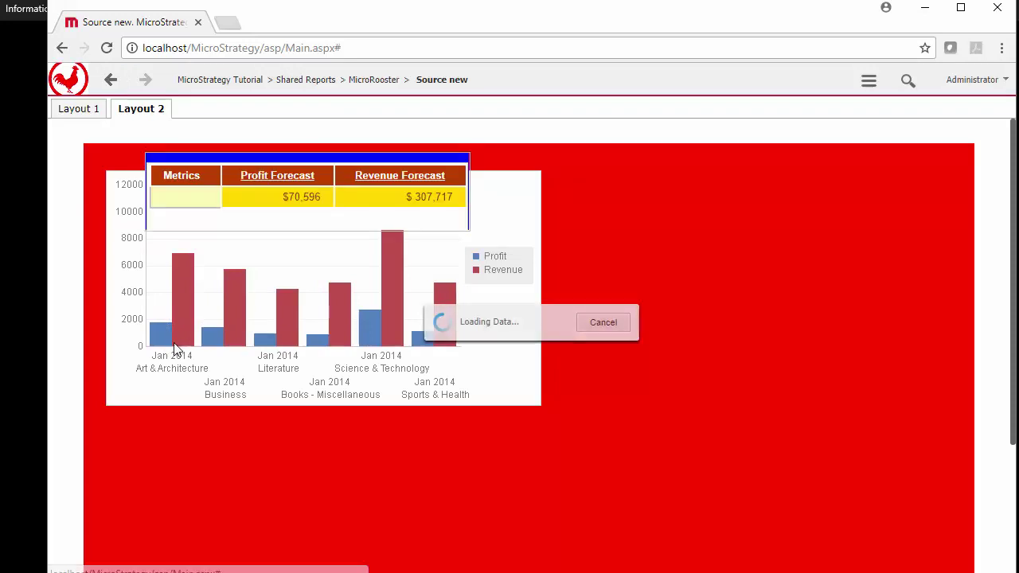
{"action": "left_click", "coordinate": [213, 339]}
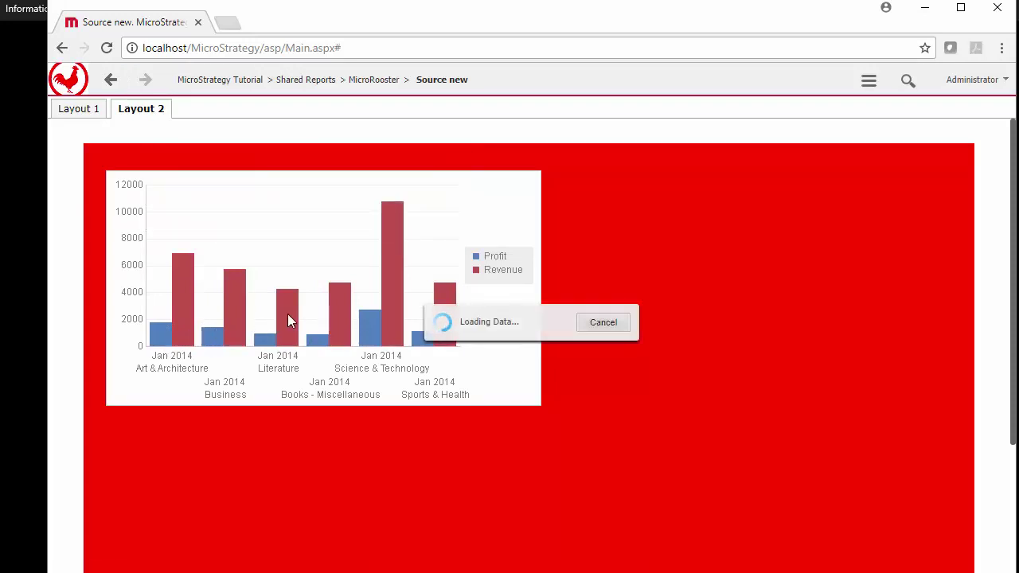
{"action": "left_click", "coordinate": [342, 312]}
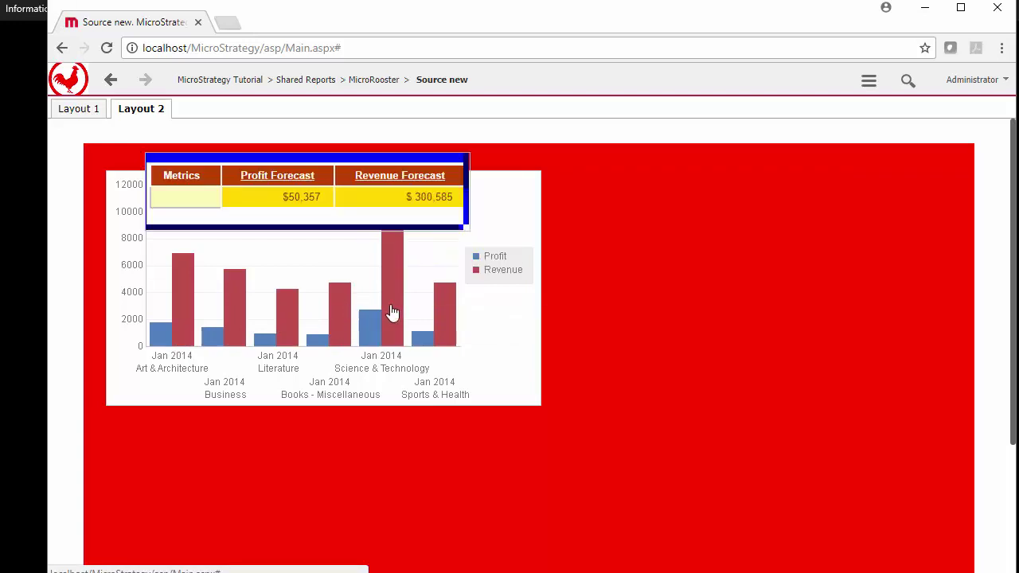
{"action": "left_click", "coordinate": [446, 320]}
{"action": "left_click", "coordinate": [277, 434]}
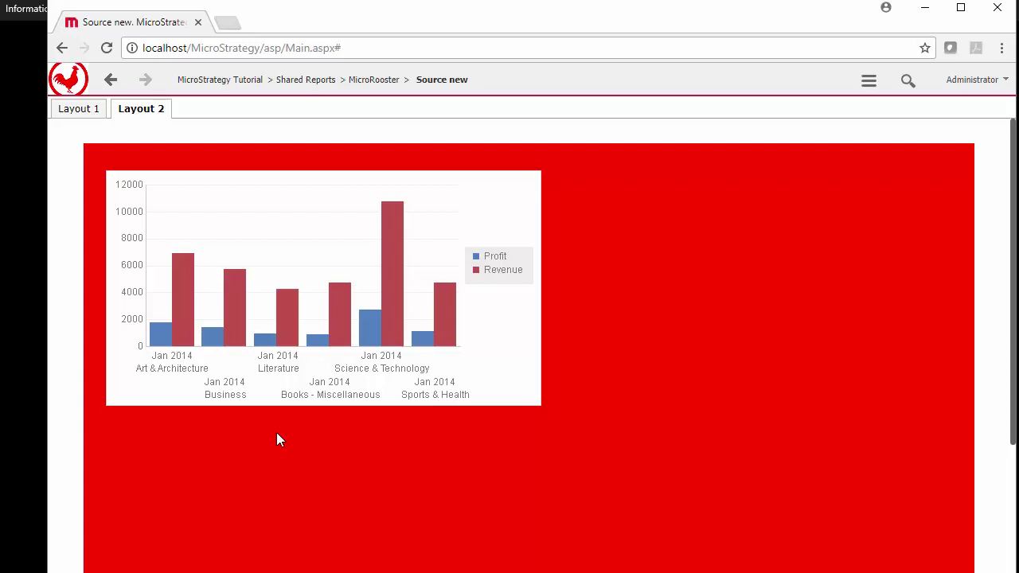
{"action": "left_click", "coordinate": [182, 328]}
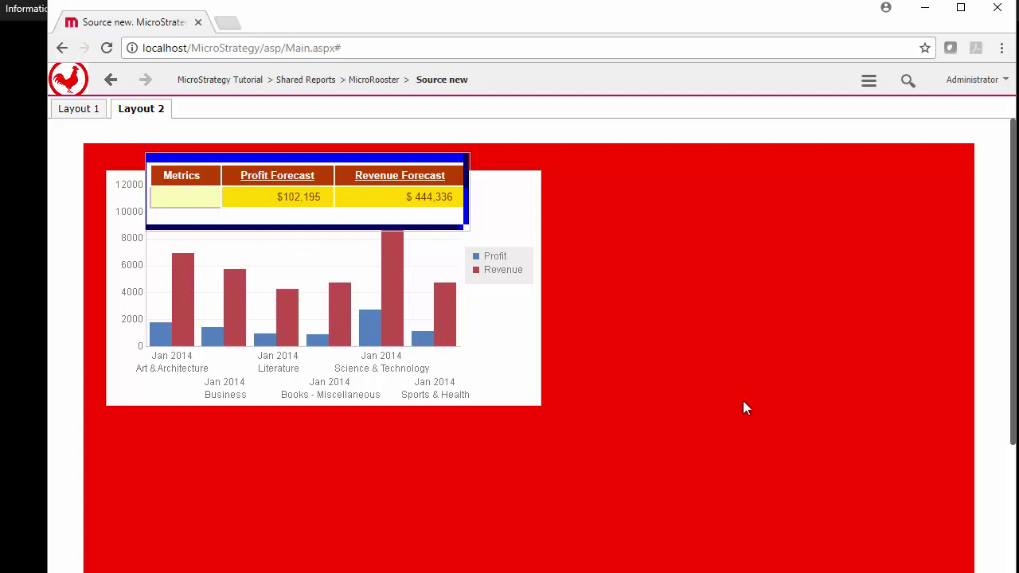
Step: Return to design mode and open Panel Stack IW's Properties and Formatting
{"action": "left_click", "coordinate": [868, 82]}
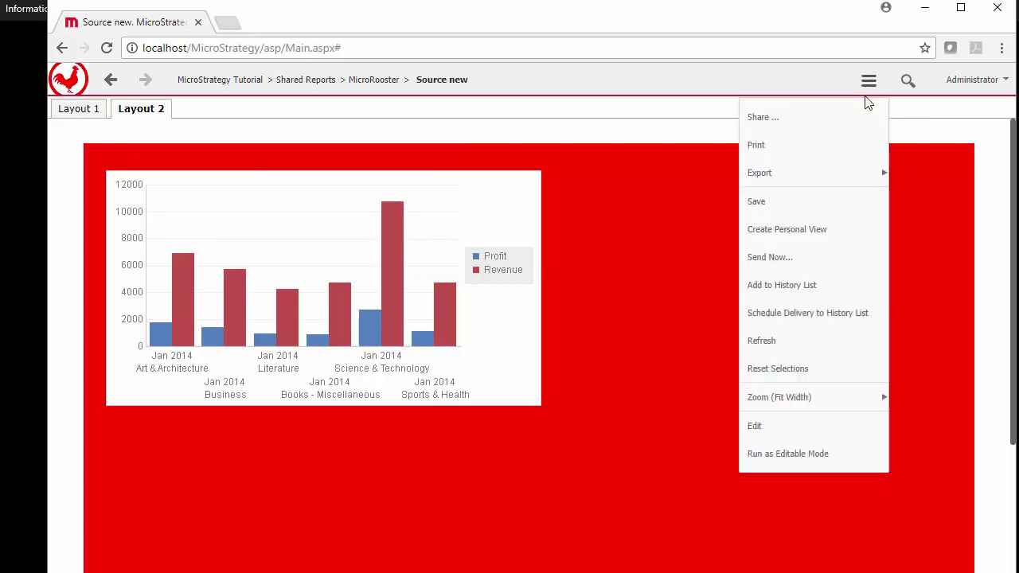
{"action": "left_click", "coordinate": [749, 436]}
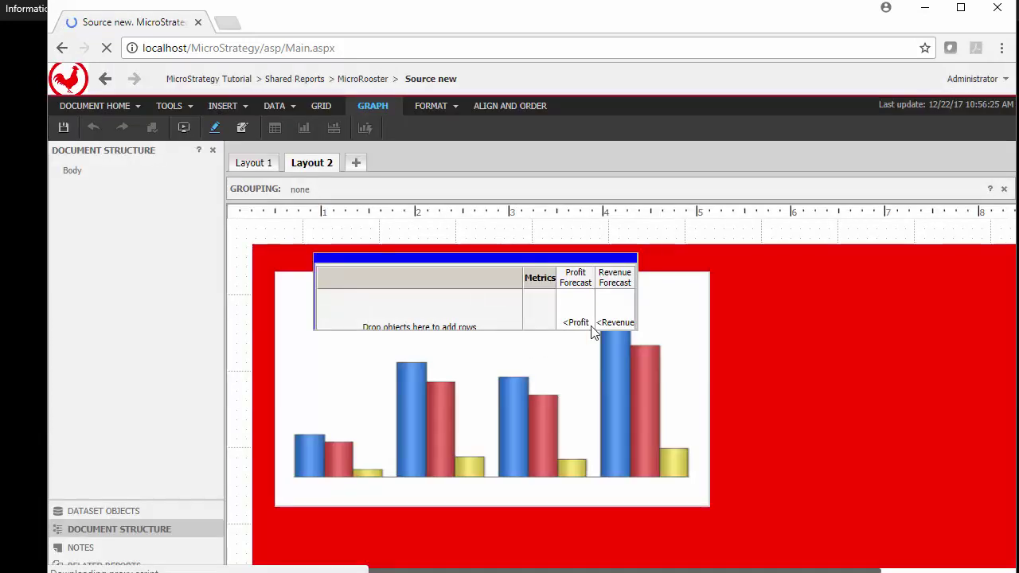
{"action": "right_click", "coordinate": [478, 259]}
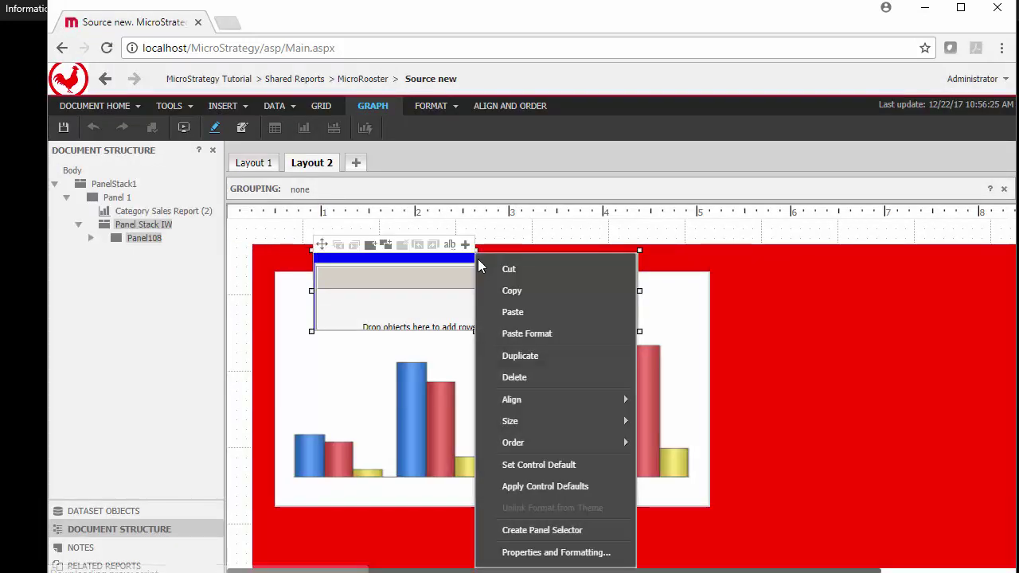
{"action": "left_click", "coordinate": [538, 553]}
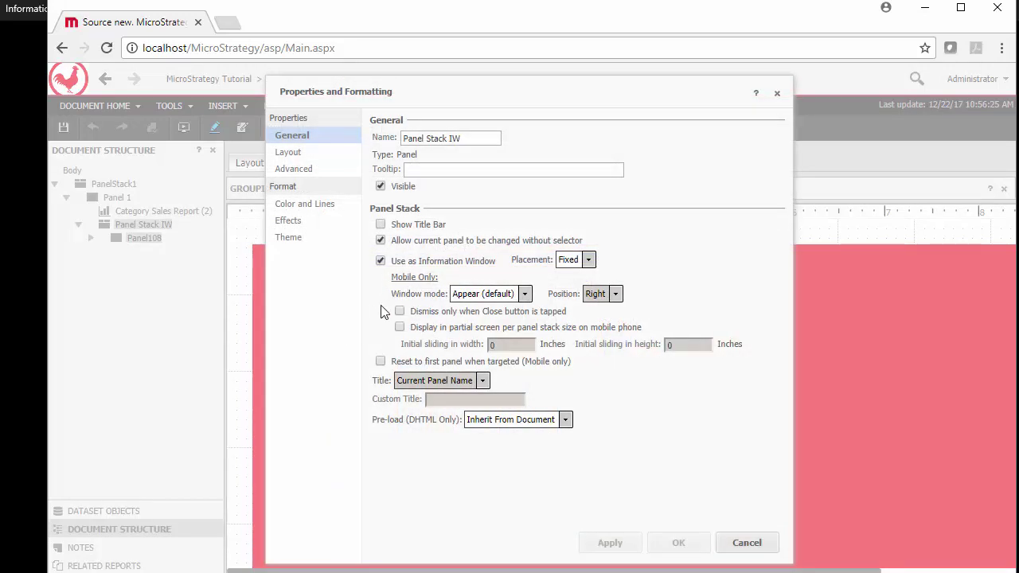
Step: Try the mobile window modes Appear (default), Flip up, Scale up and Slide
{"action": "left_click", "coordinate": [486, 294]}
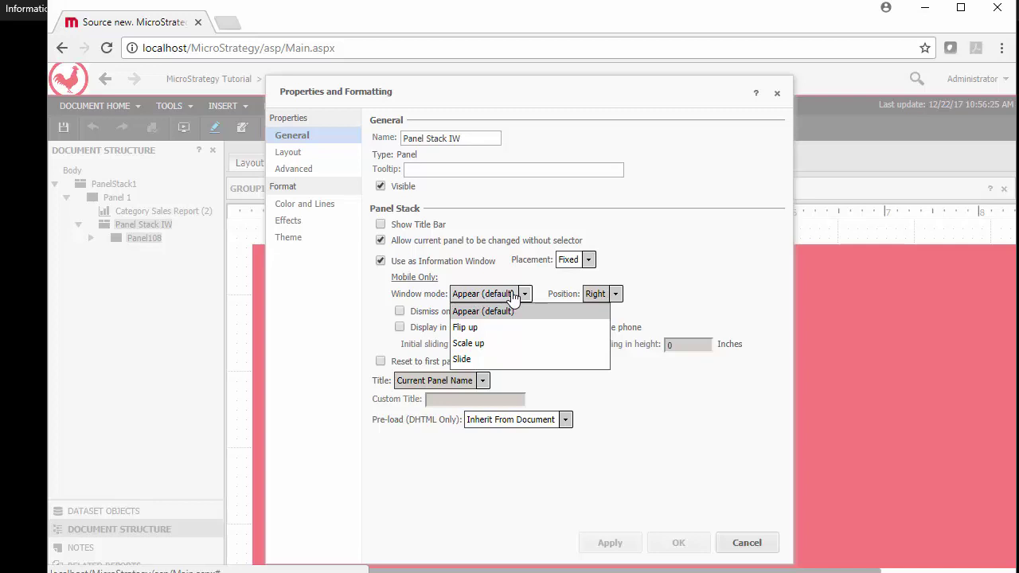
{"action": "left_click", "coordinate": [514, 296]}
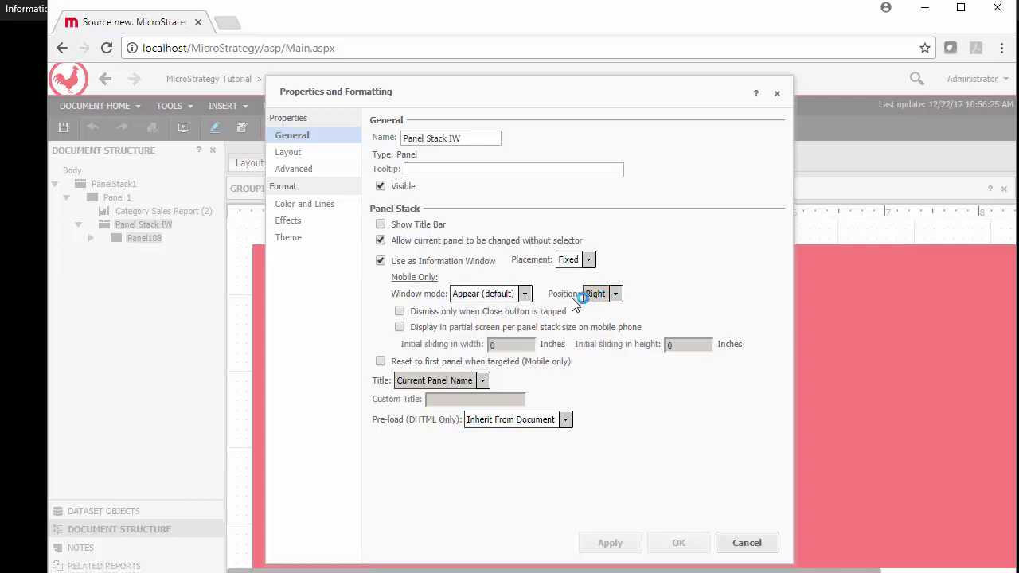
{"action": "left_click", "coordinate": [524, 294]}
{"action": "left_click", "coordinate": [482, 328]}
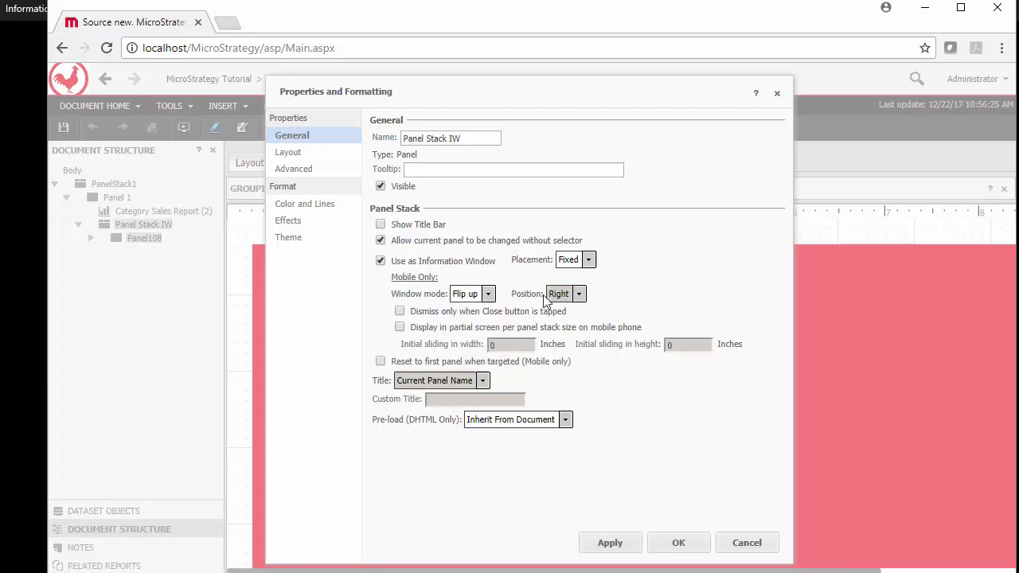
{"action": "left_click", "coordinate": [470, 294]}
{"action": "left_click", "coordinate": [468, 344]}
{"action": "left_click", "coordinate": [470, 293]}
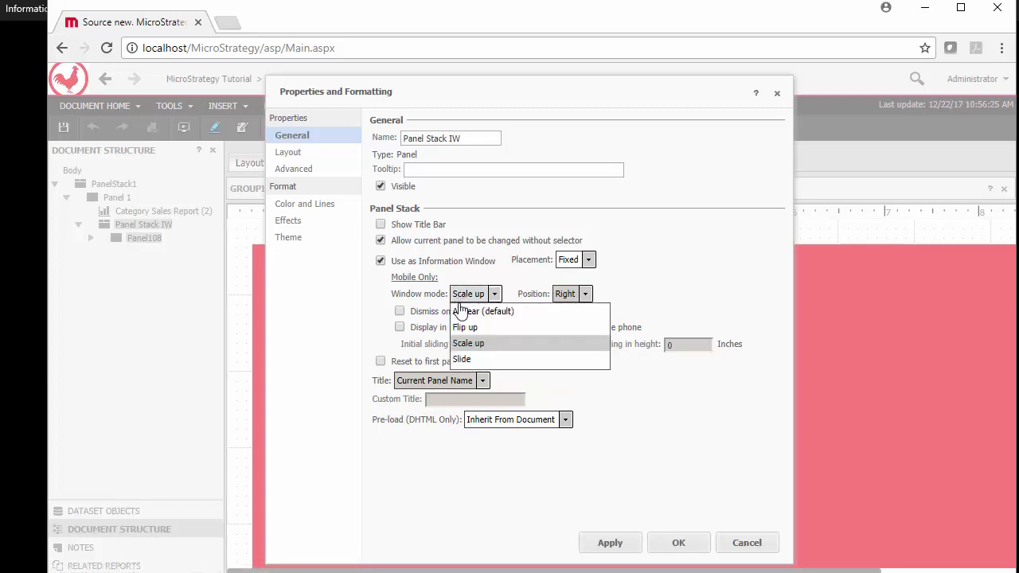
{"action": "left_click", "coordinate": [460, 359]}
Step: Keep mobile position Right and cycle window modes Flip up and Scale up, ending on Appear (default)
{"action": "left_click", "coordinate": [573, 294]}
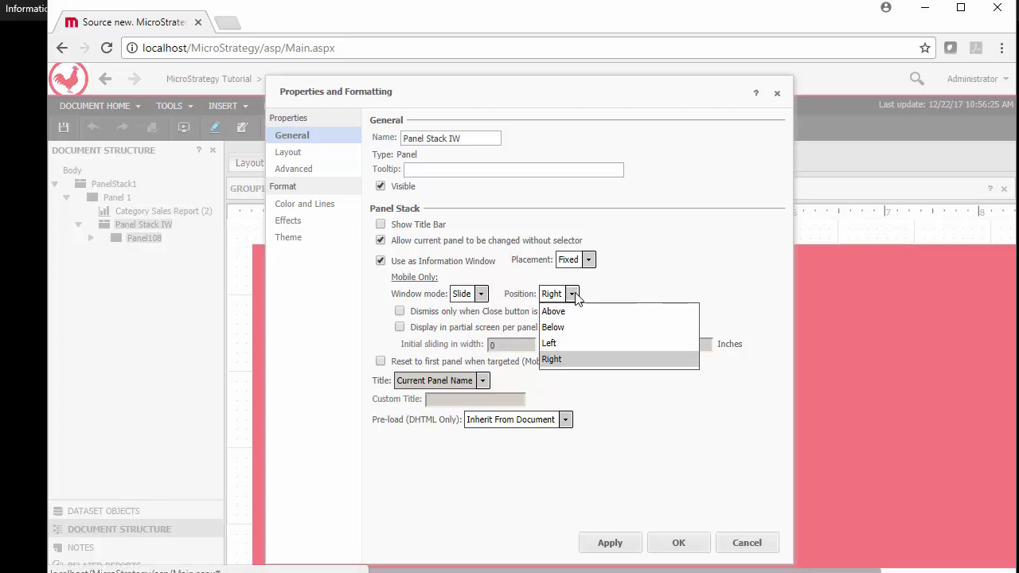
{"action": "left_click", "coordinate": [574, 294]}
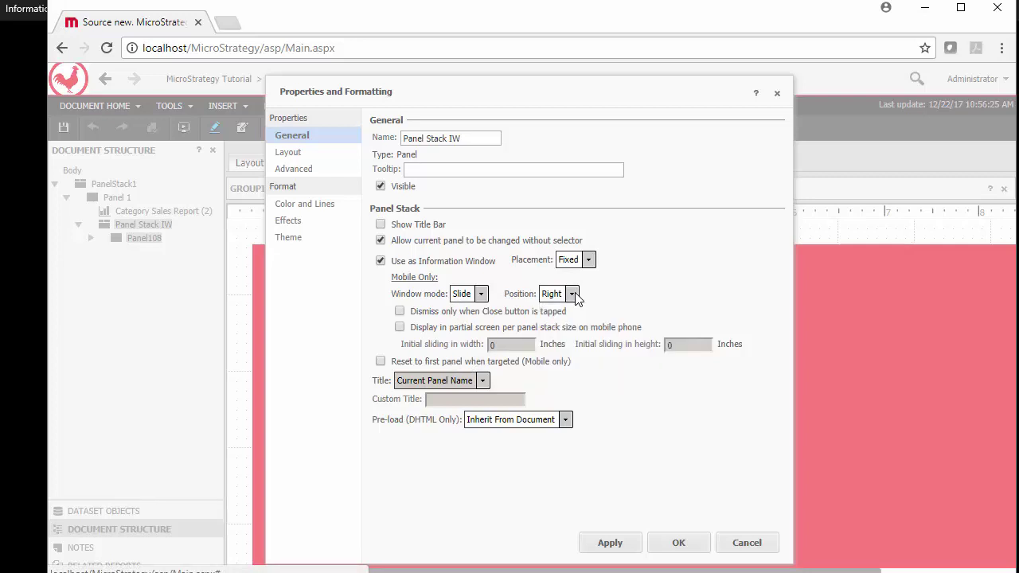
{"action": "left_click", "coordinate": [463, 293]}
{"action": "left_click", "coordinate": [465, 328]}
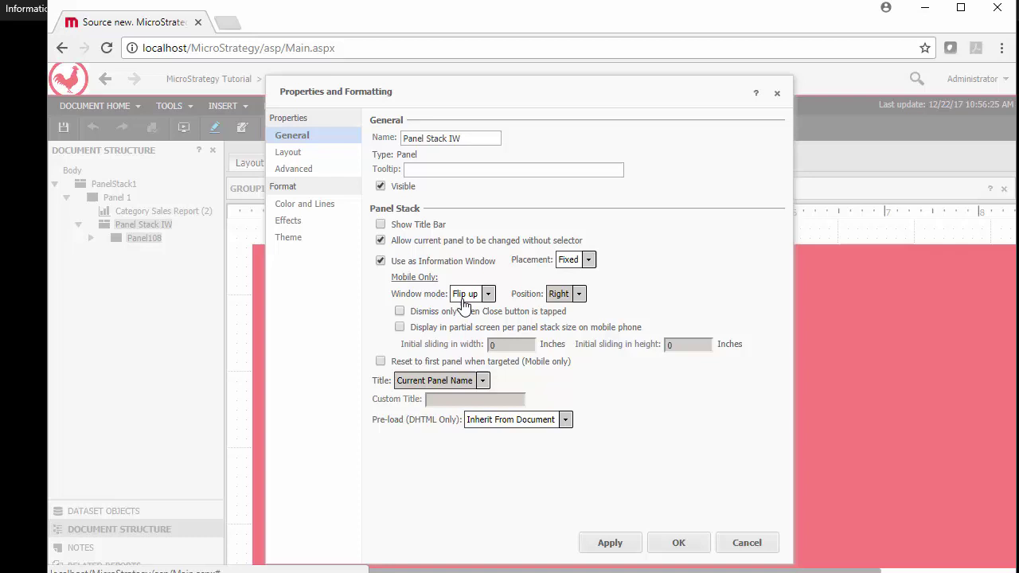
{"action": "left_click", "coordinate": [466, 293]}
{"action": "left_click", "coordinate": [468, 343]}
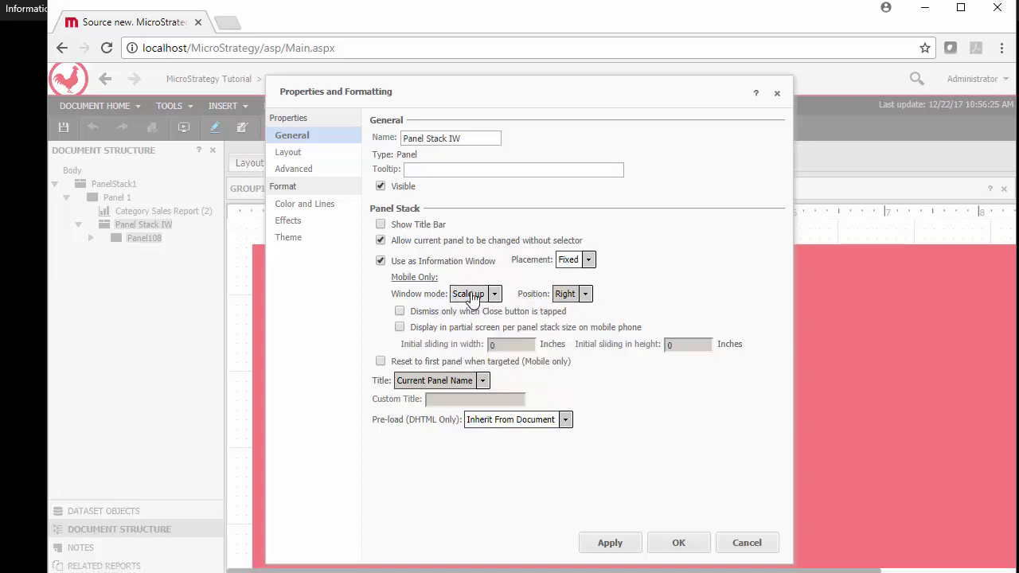
{"action": "left_click", "coordinate": [471, 295]}
{"action": "left_click", "coordinate": [470, 311]}
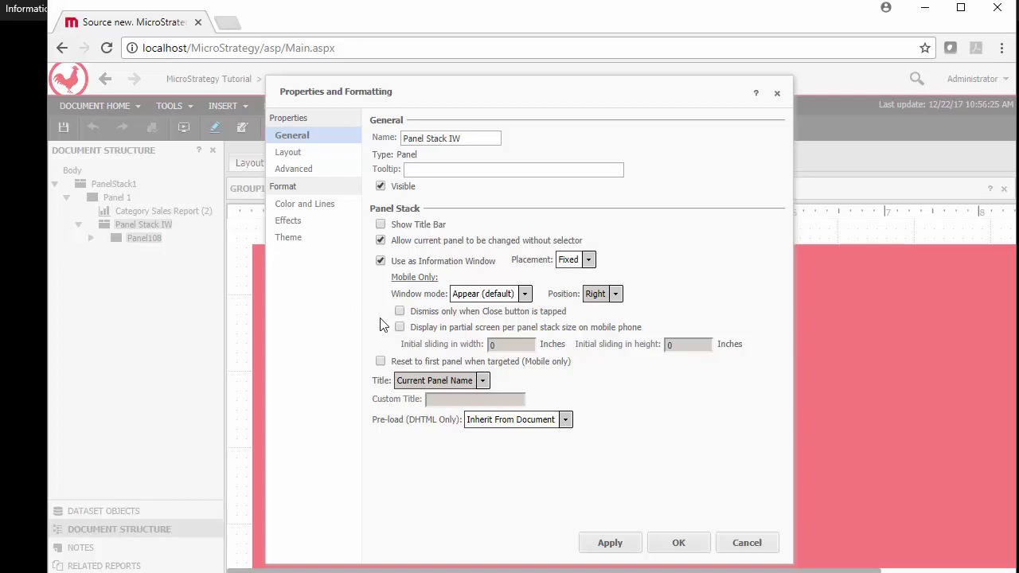
Step: Tick 'Dismiss only when Close button is tapped', then cancel the panel stack Properties and Formatting without saving
{"action": "left_click", "coordinate": [400, 311]}
{"action": "left_click", "coordinate": [747, 543]}
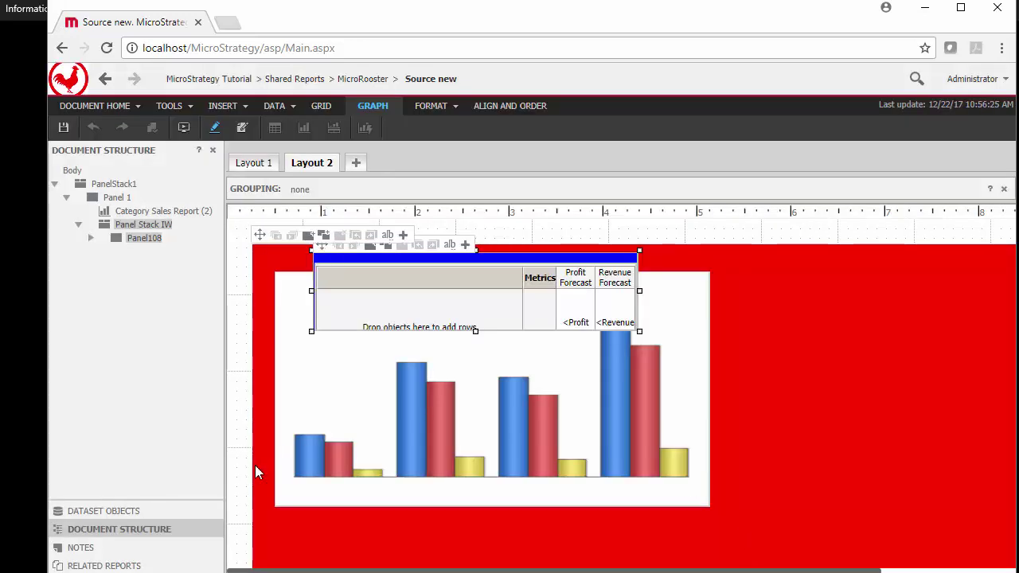